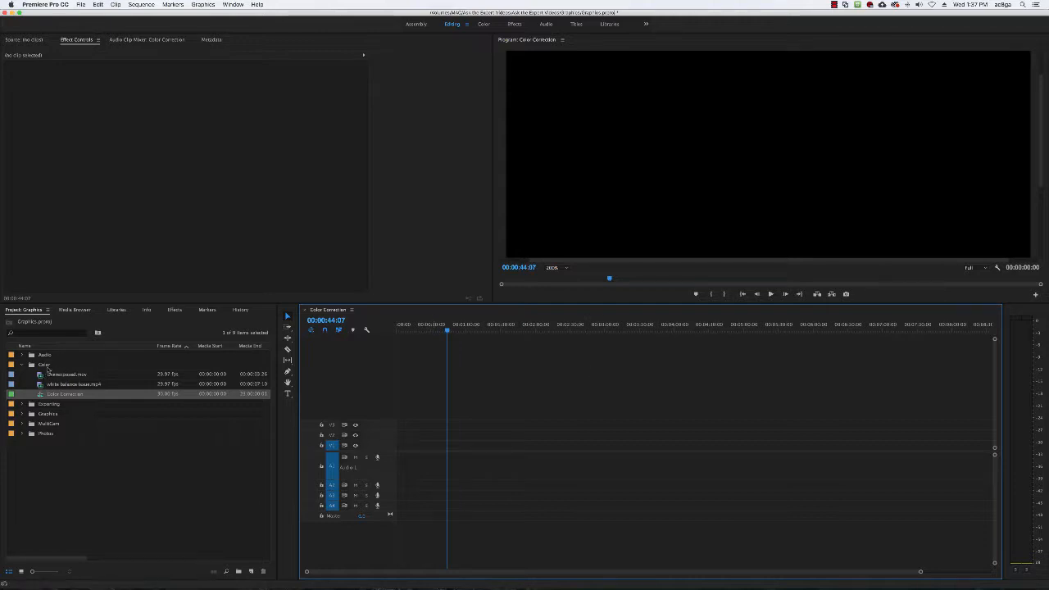
# Step: Import squashmary4.mp4 from the Footage folder inside Ask the Expert Videos on the MAC drive
pyautogui.click(45, 365)
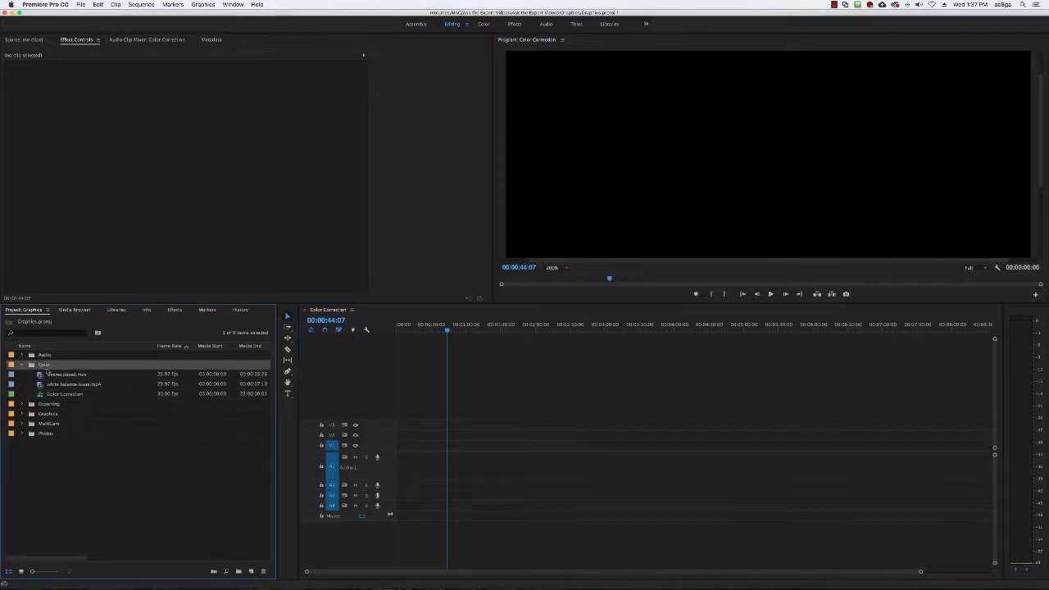
pyautogui.rightClick(48, 477)
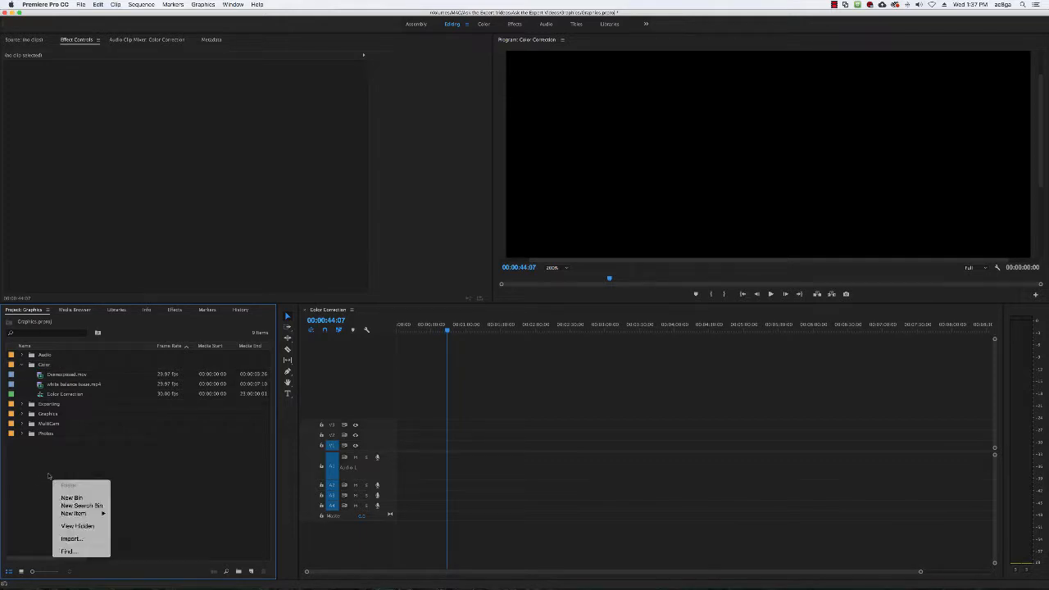
pyautogui.click(81, 544)
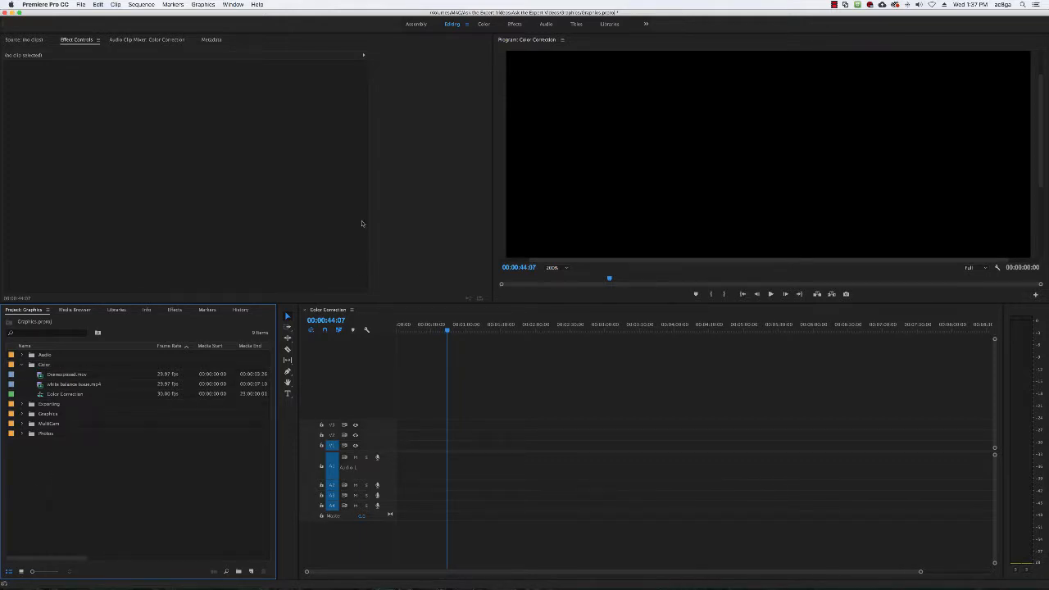
pyautogui.click(404, 257)
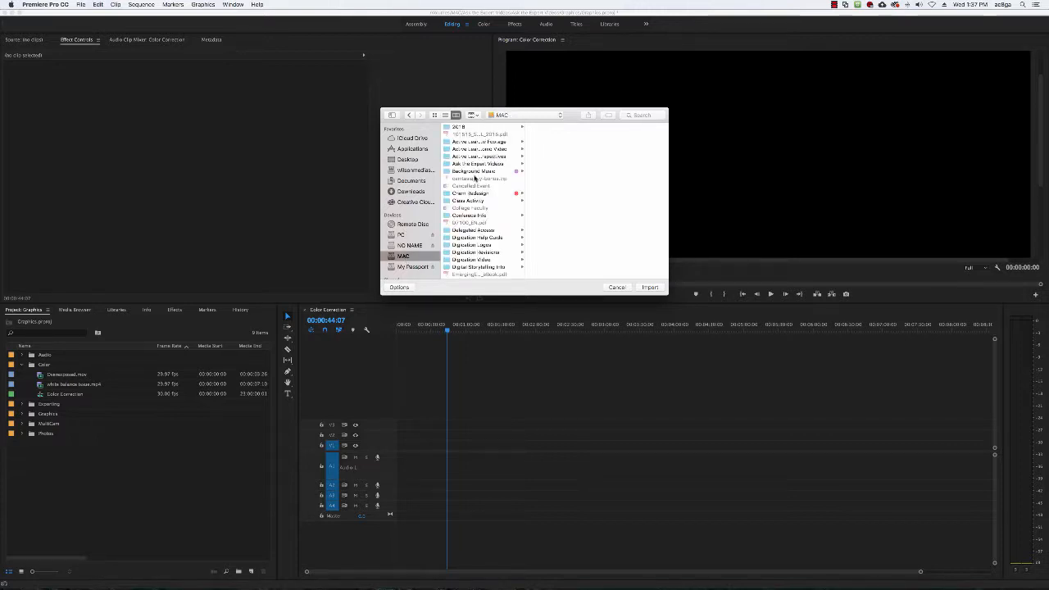
pyautogui.scroll(-3, 475, 179)
pyautogui.scroll(3, 475, 179)
pyautogui.click(477, 163)
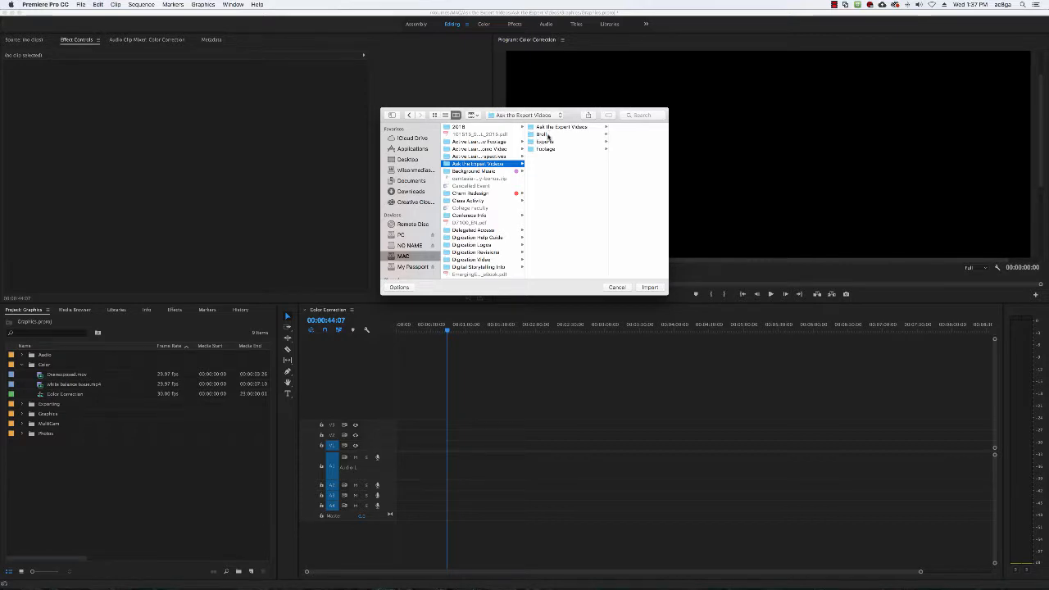
pyautogui.click(546, 135)
pyautogui.click(522, 152)
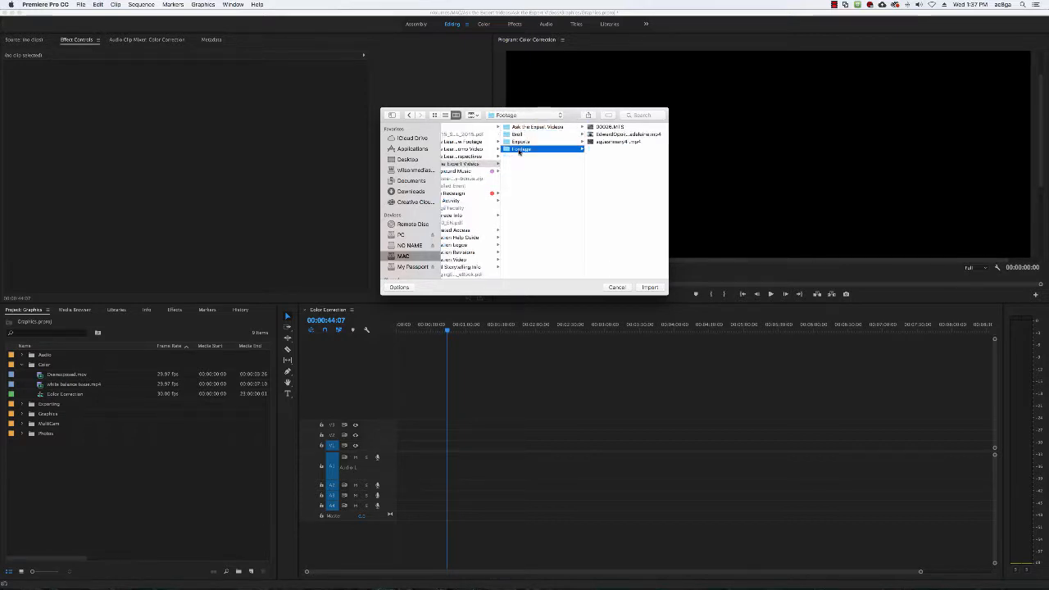
pyautogui.click(616, 142)
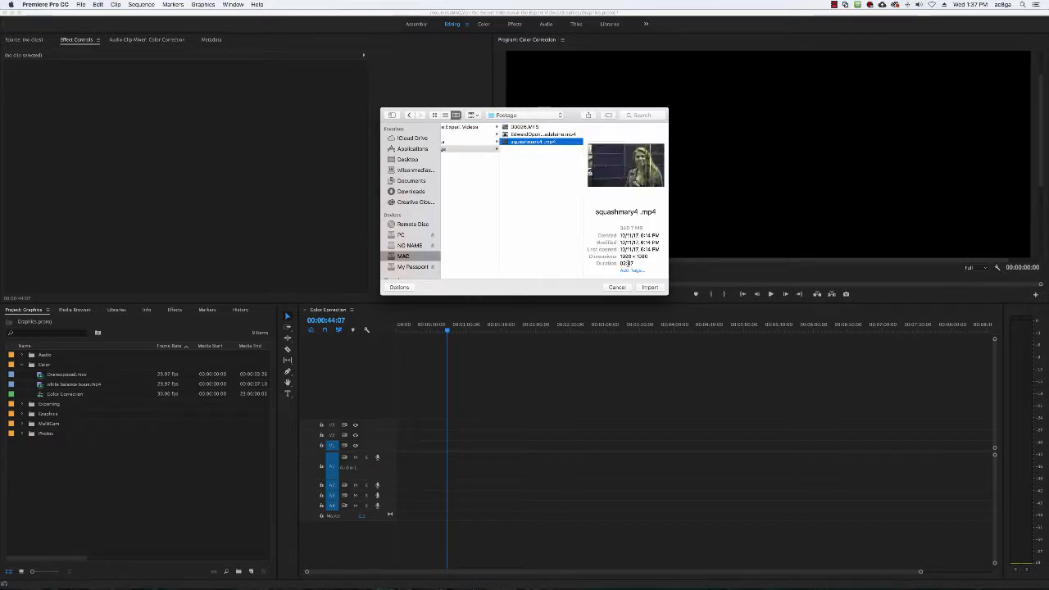
pyautogui.click(650, 288)
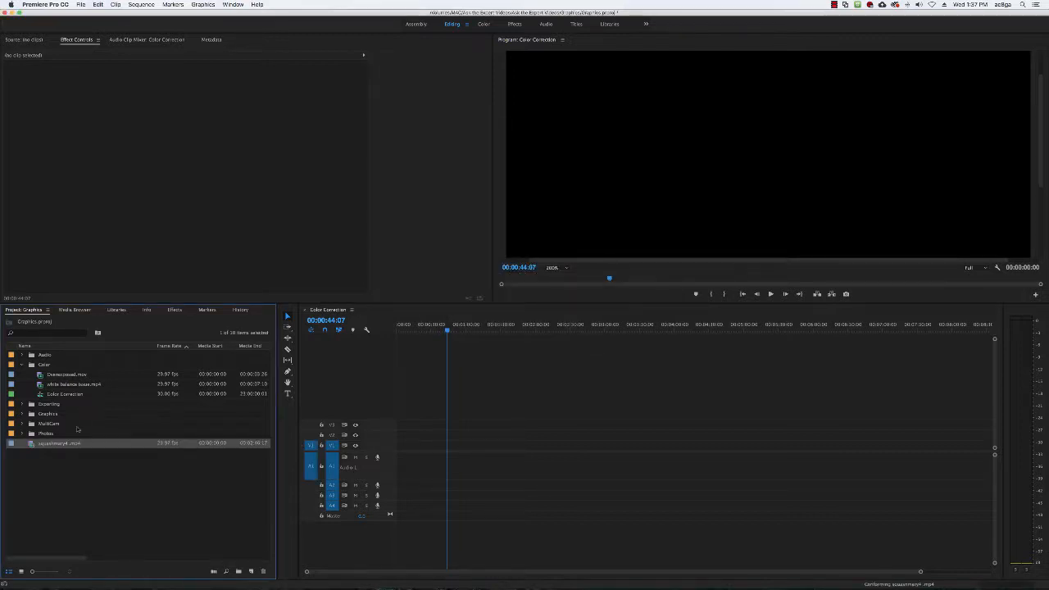
# Step: Move squashmary4.mp4 into the Color bin and add it at the start of the empty timeline, changing the sequence settings to match it
pyautogui.moveTo(38, 370); pyautogui.dragTo(41, 368)
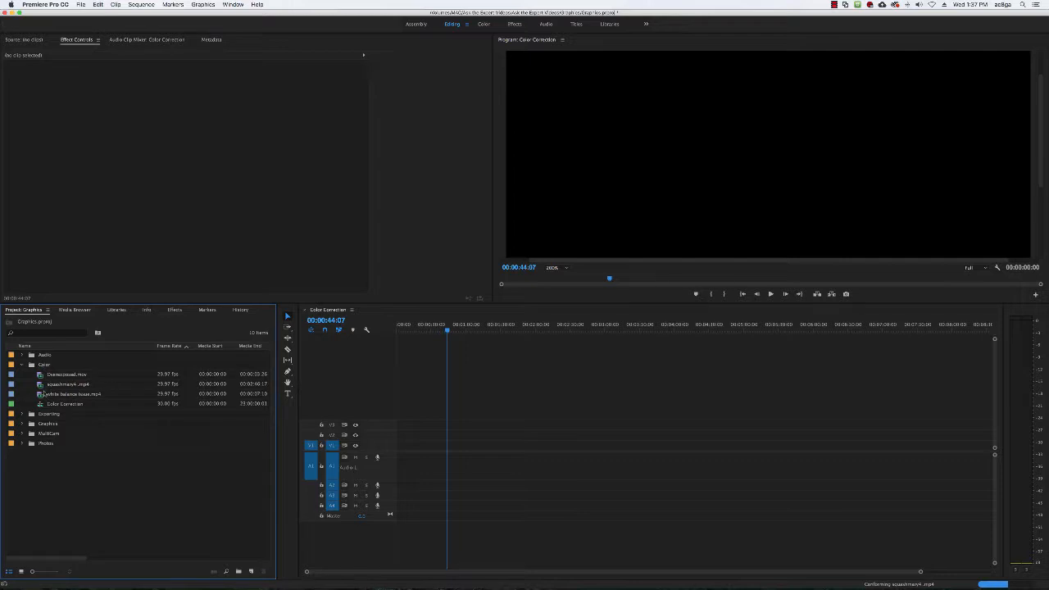
pyautogui.click(46, 385)
pyautogui.moveTo(129, 395); pyautogui.dragTo(397, 459)
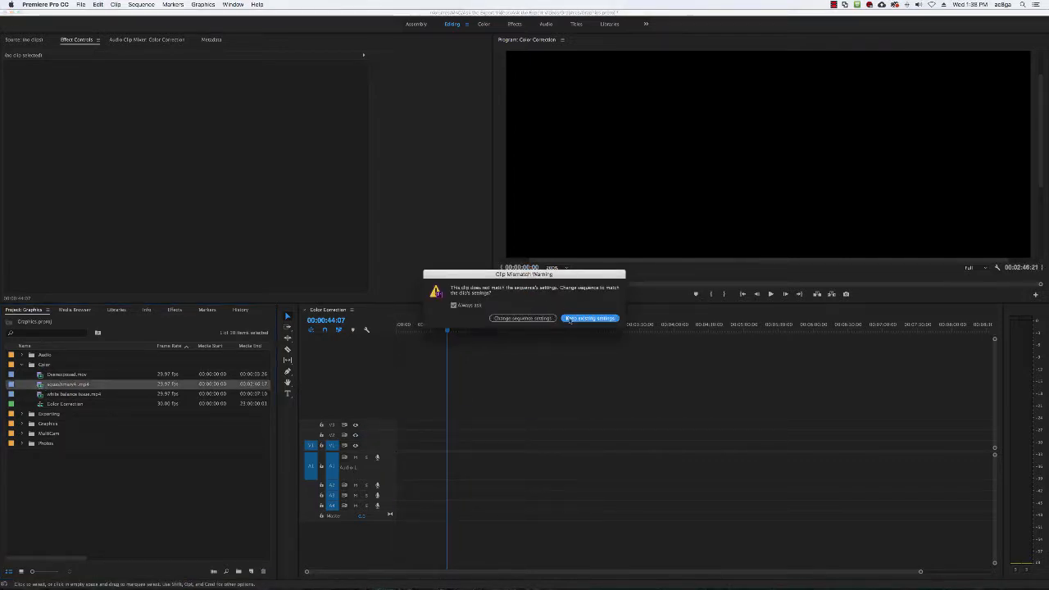
pyautogui.click(531, 319)
# Step: Move the playhead to 00;01;15;12 and set the Program monitor's zoom level to Fit
pyautogui.moveTo(432, 328); pyautogui.dragTo(484, 328)
pyautogui.click(559, 268)
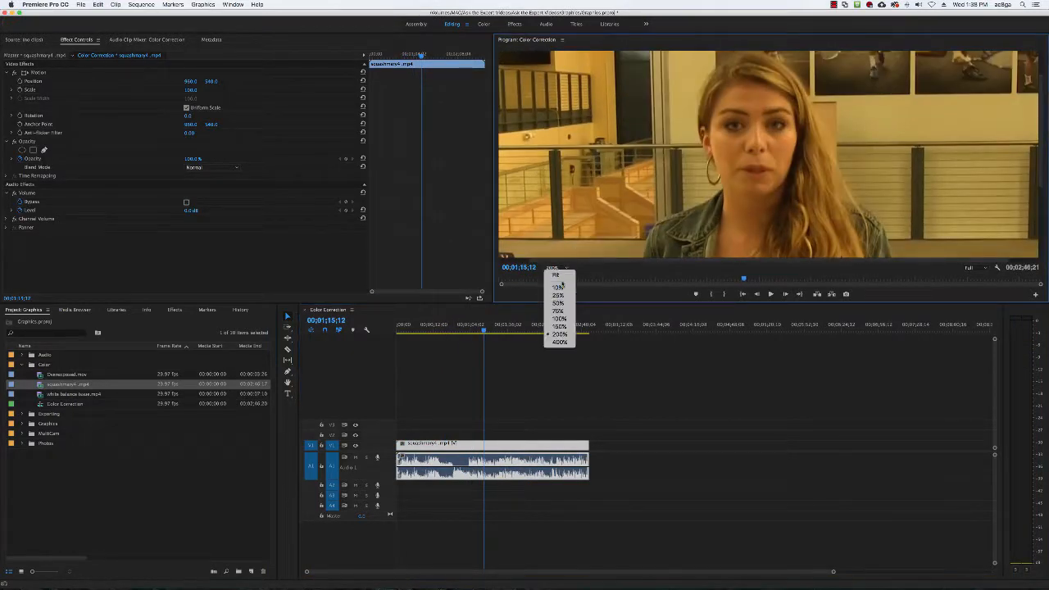
pyautogui.click(563, 277)
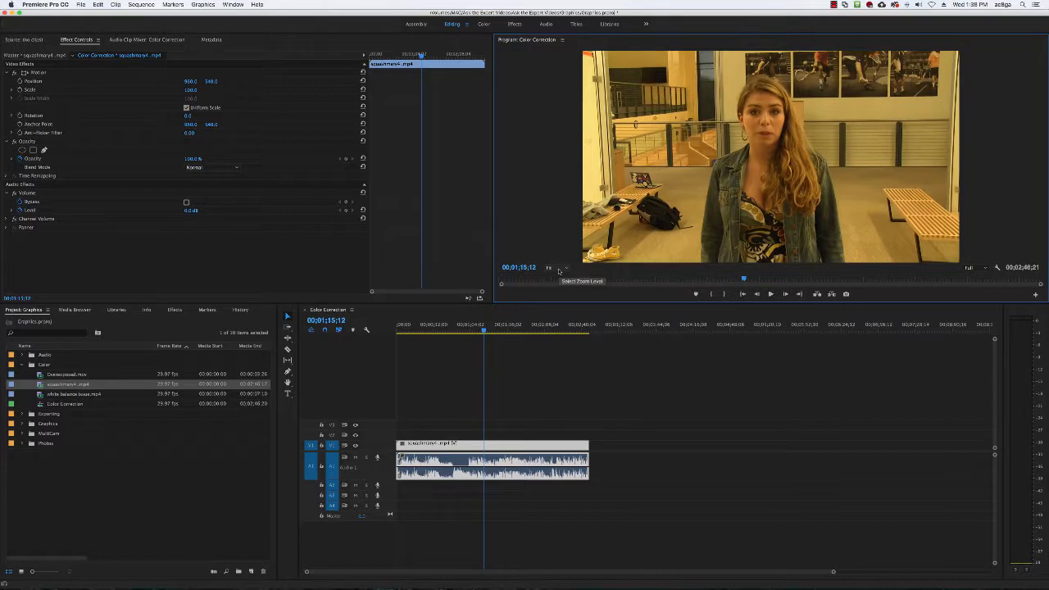
# Step: Try the Program monitor at 150% zoom, and return it to Fit
pyautogui.click(559, 269)
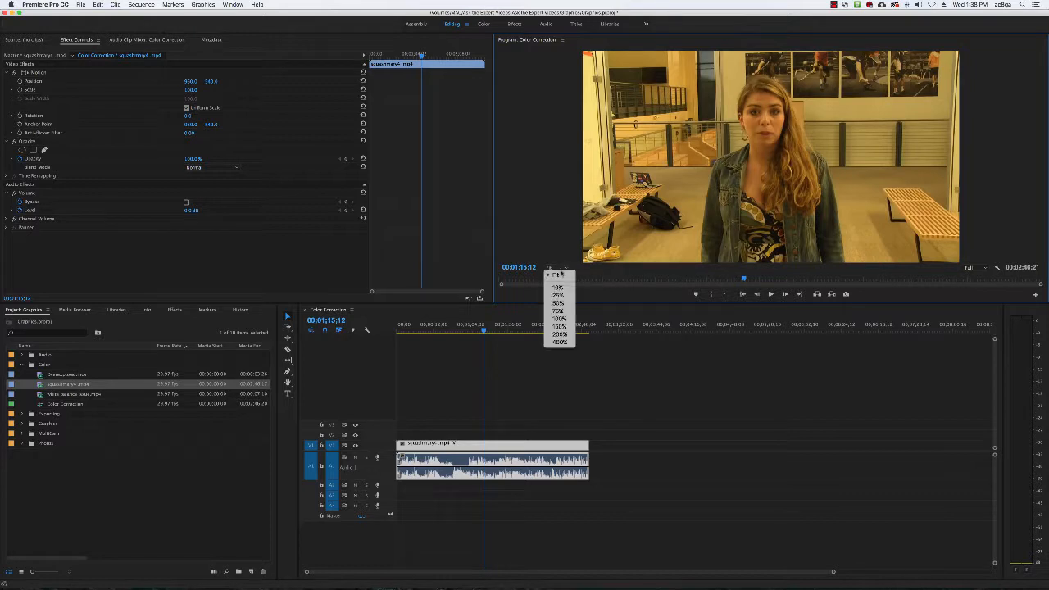
pyautogui.click(560, 327)
pyautogui.click(559, 269)
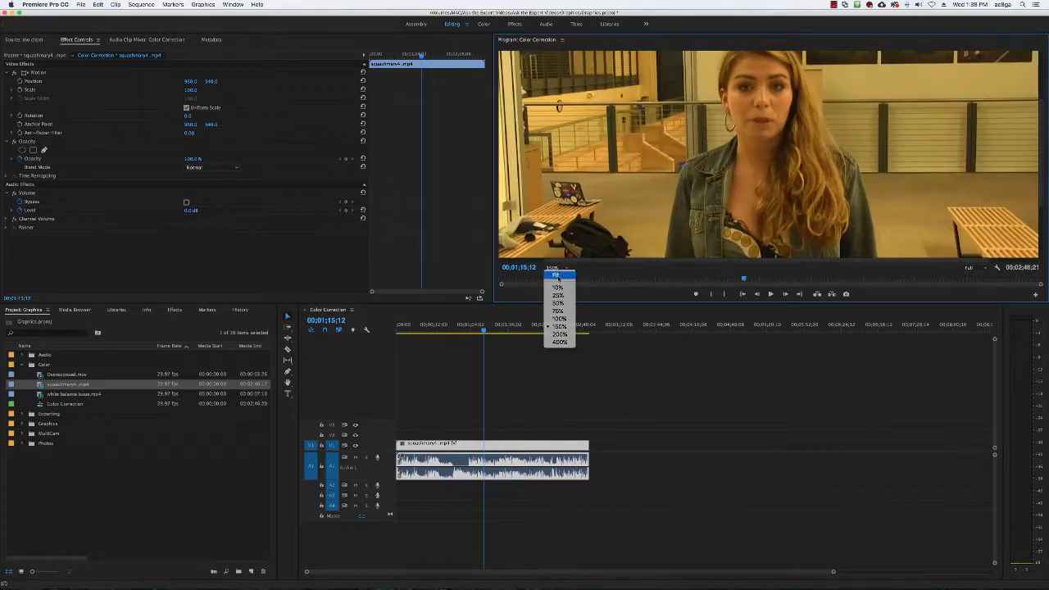
pyautogui.click(560, 278)
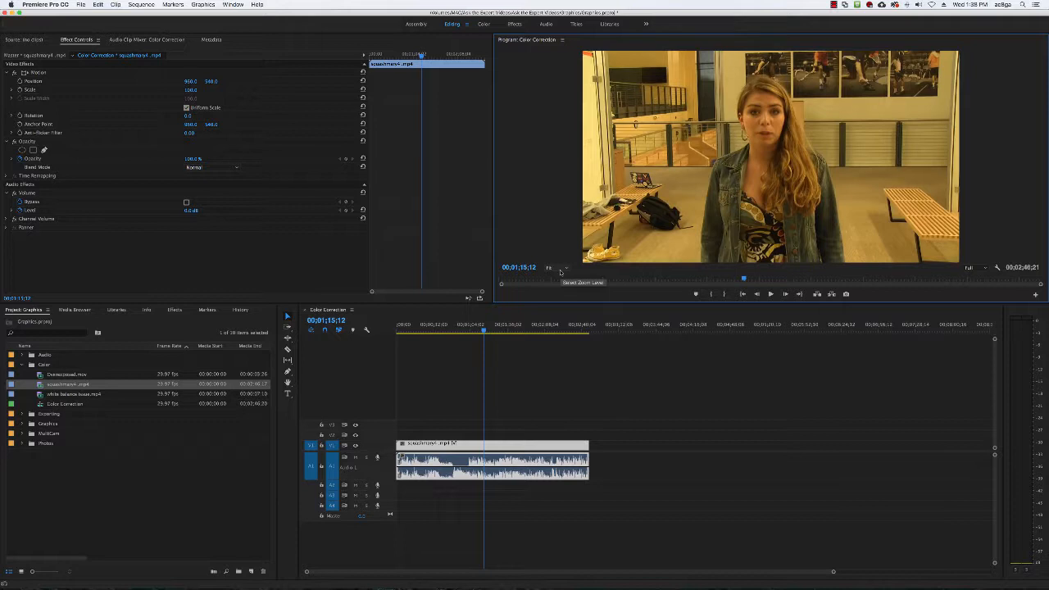
# Step: Step the playhead back one frame and open the squashmary4.mp4 timeline clip in the Source monitor
pyautogui.click(556, 310)
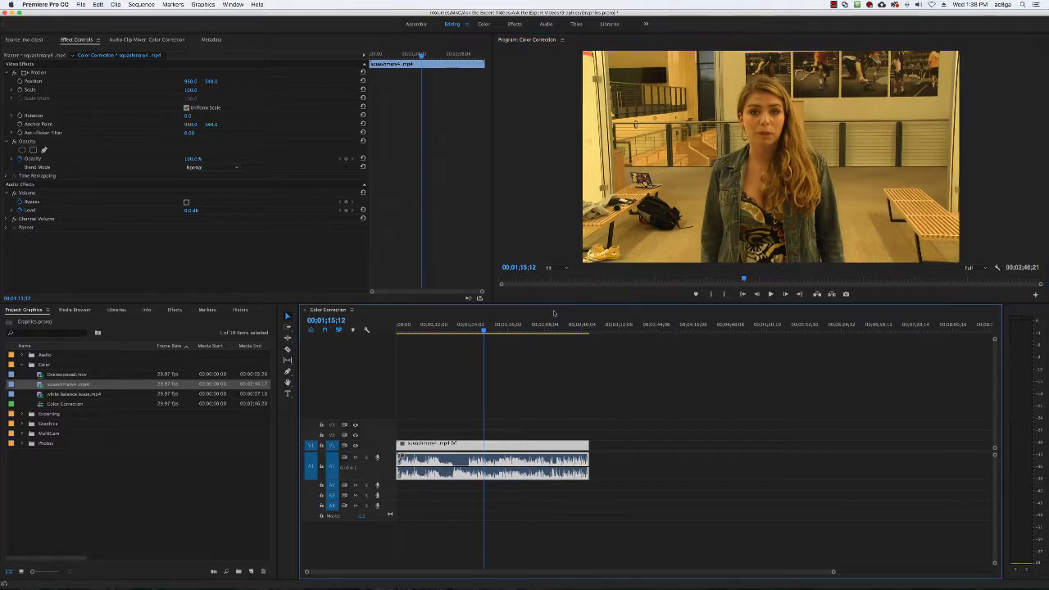
pyautogui.press('Left')
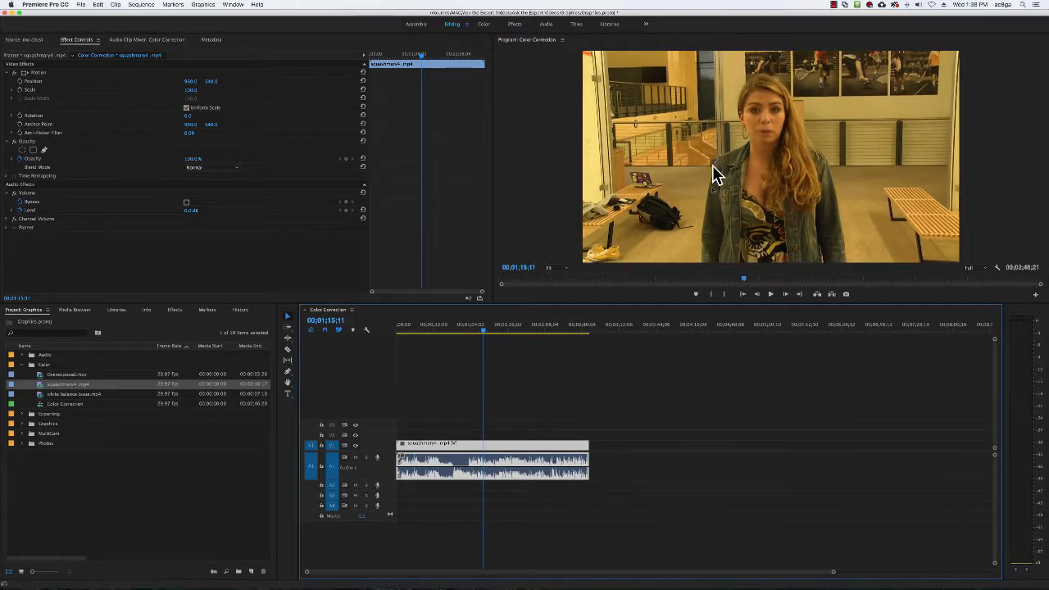
pyautogui.press('-')
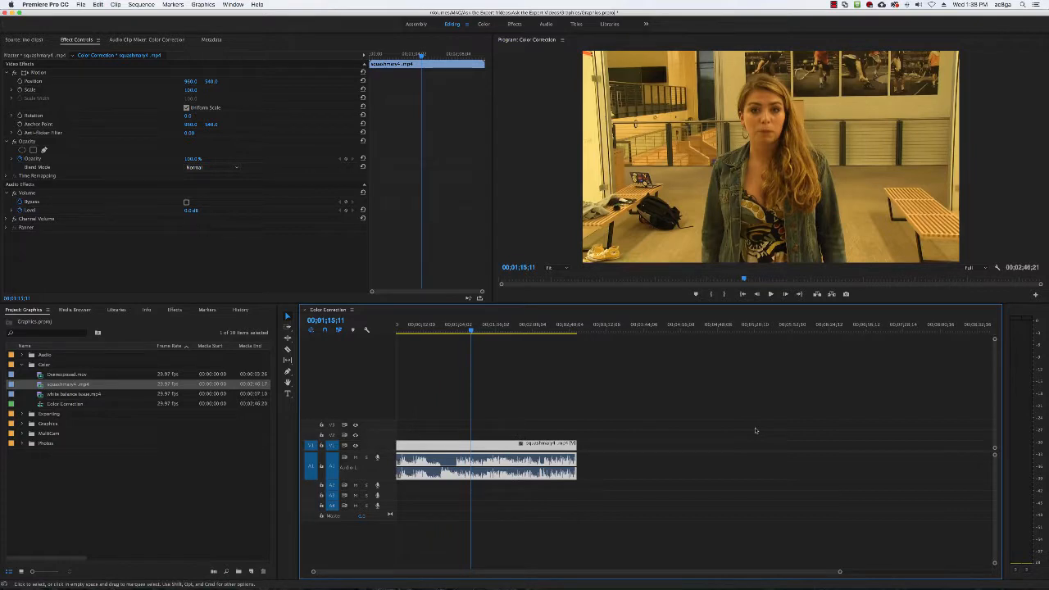
pyautogui.doubleClick(537, 446)
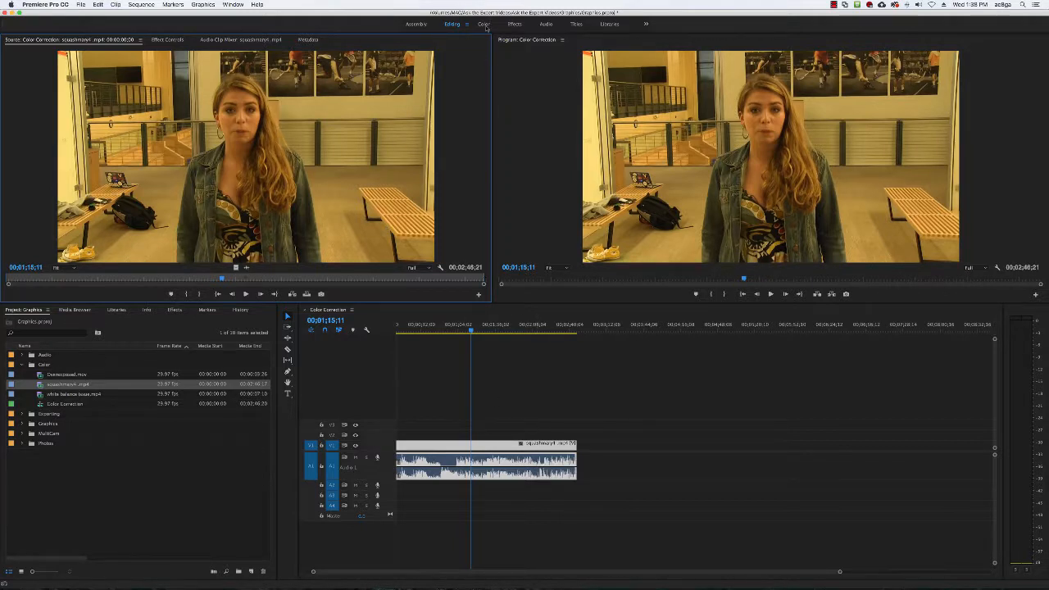
# Step: Switch to the Color workspace and expand the Basic Correction settings in Lumetri Color
pyautogui.click(485, 24)
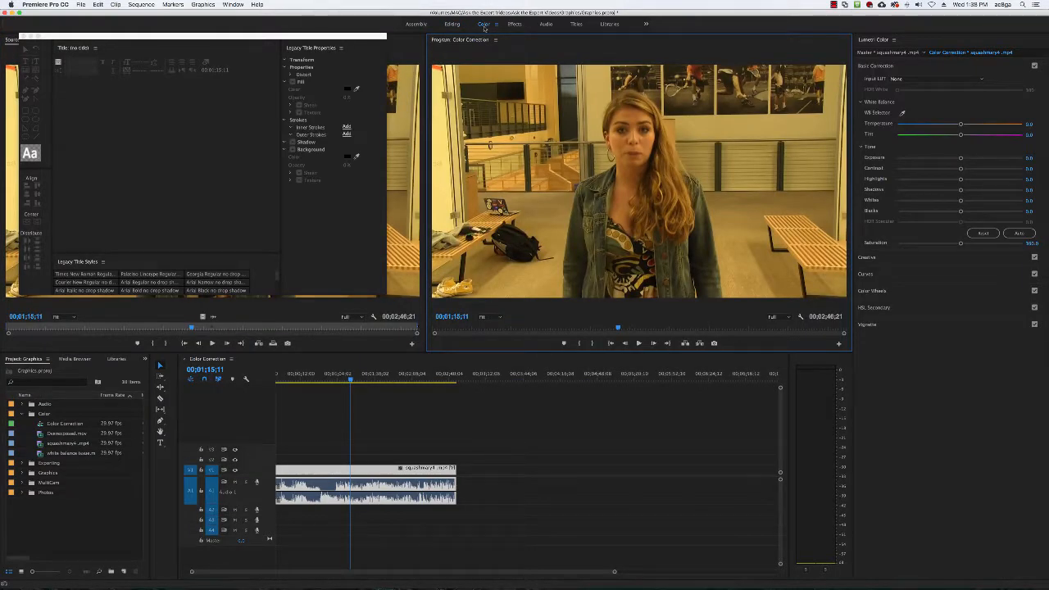
pyautogui.click(869, 67)
pyautogui.click(869, 67)
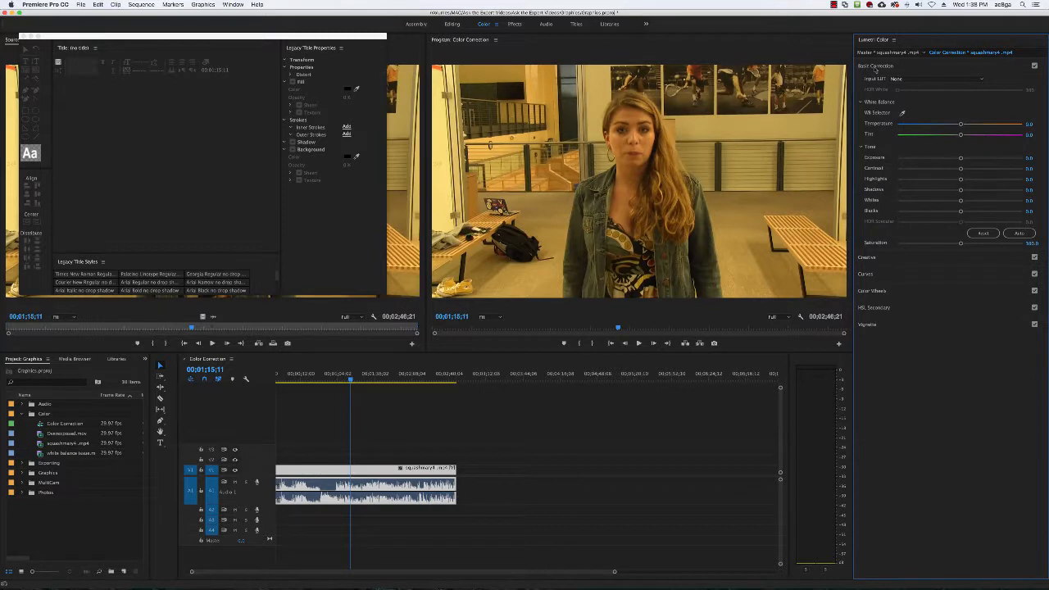
pyautogui.click(889, 69)
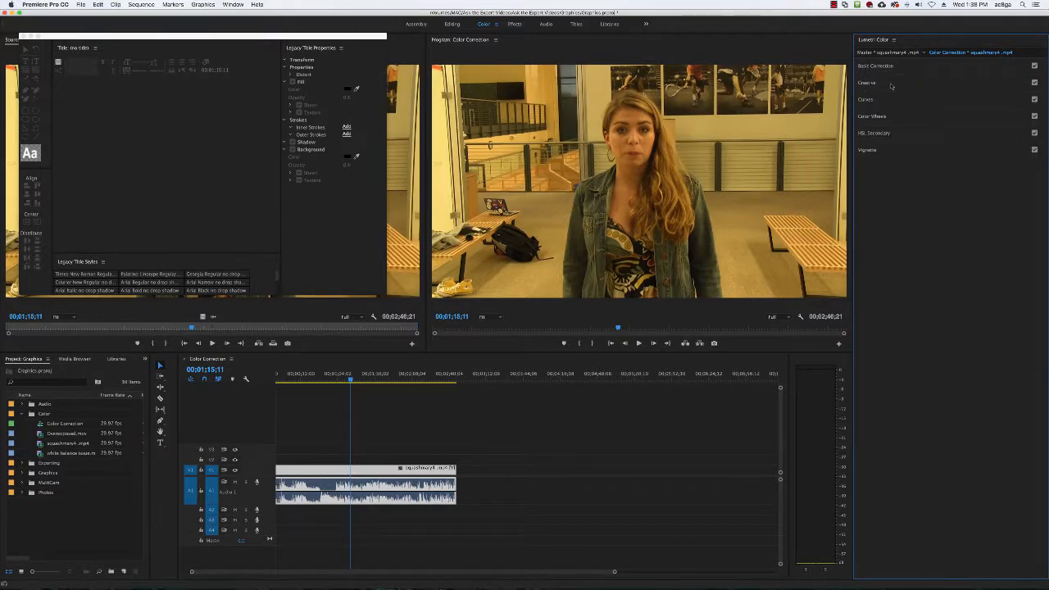
pyautogui.click(878, 68)
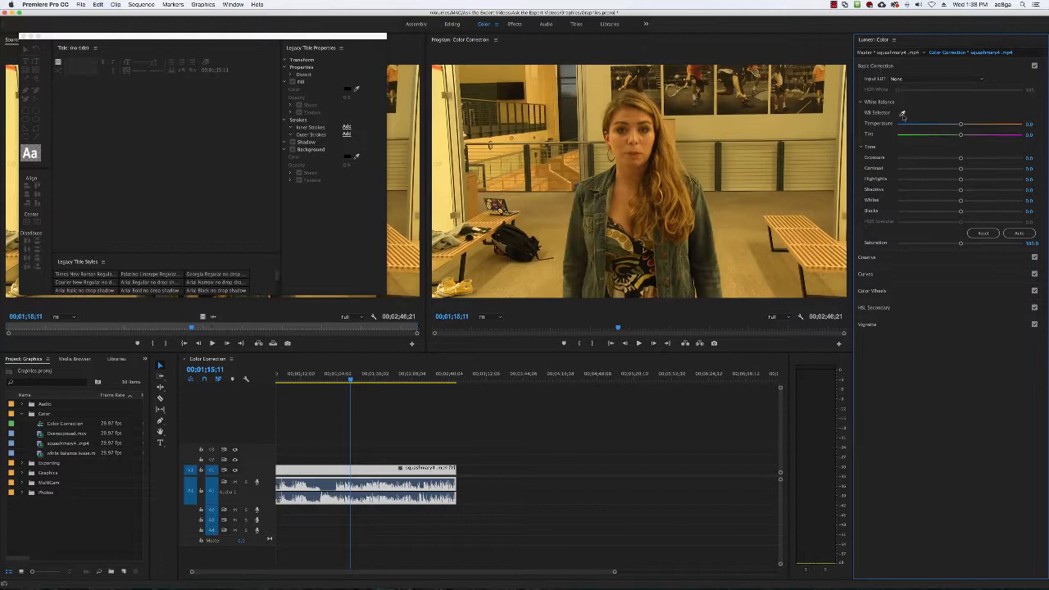
# Step: Correct the clip's white balance by sampling near the shoes with the WB Selector, and close the floating legacy title window
pyautogui.click(904, 114)
pyautogui.click(441, 293)
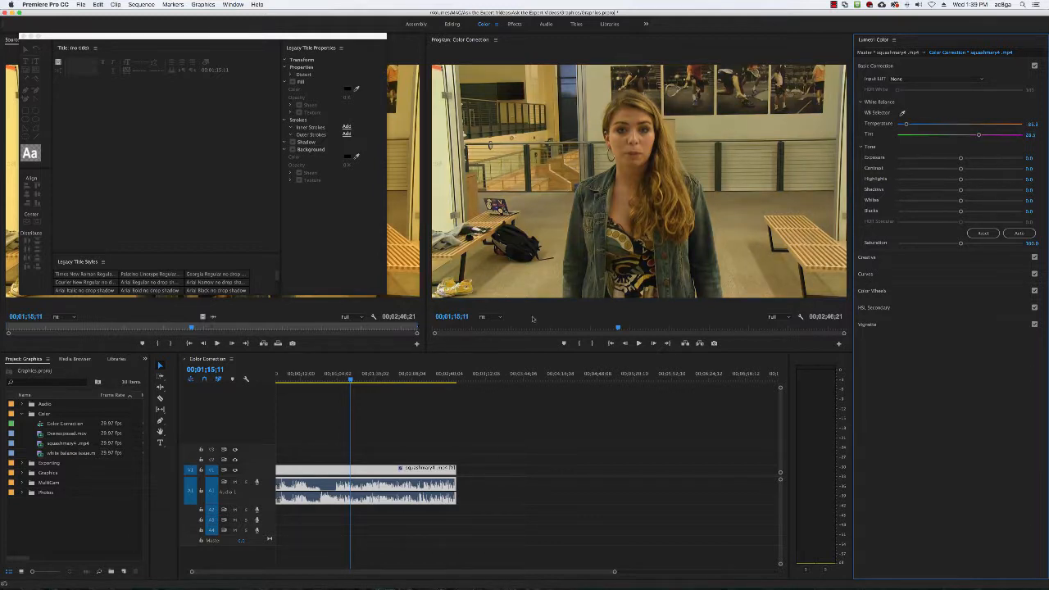
pyautogui.click(22, 36)
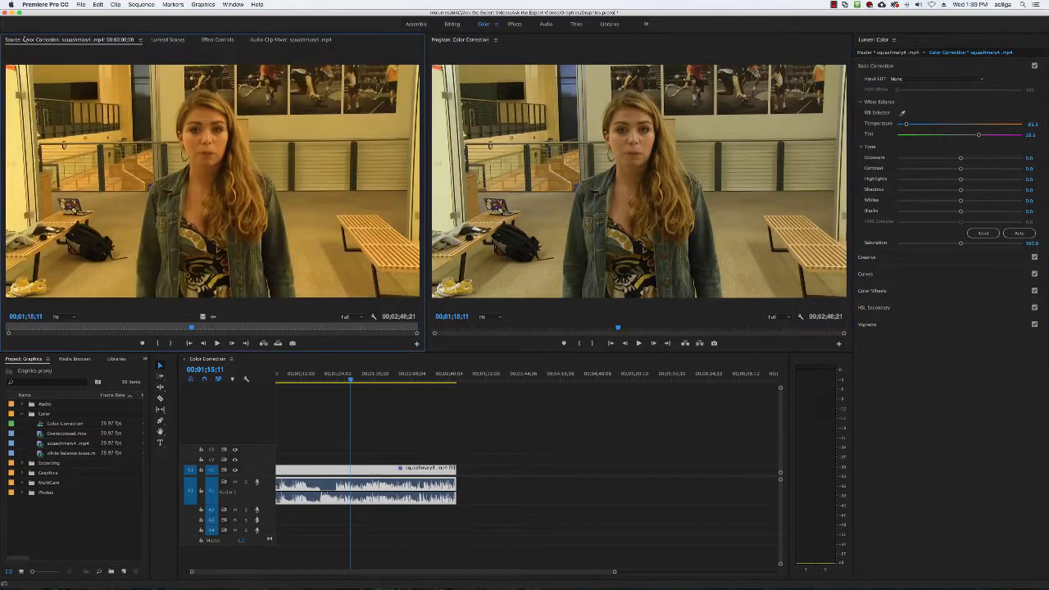
# Step: Compare squashmary4.mp4 with its original, and toggle its Lumetri Color effect off and on in the Effect Controls
pyautogui.click(217, 40)
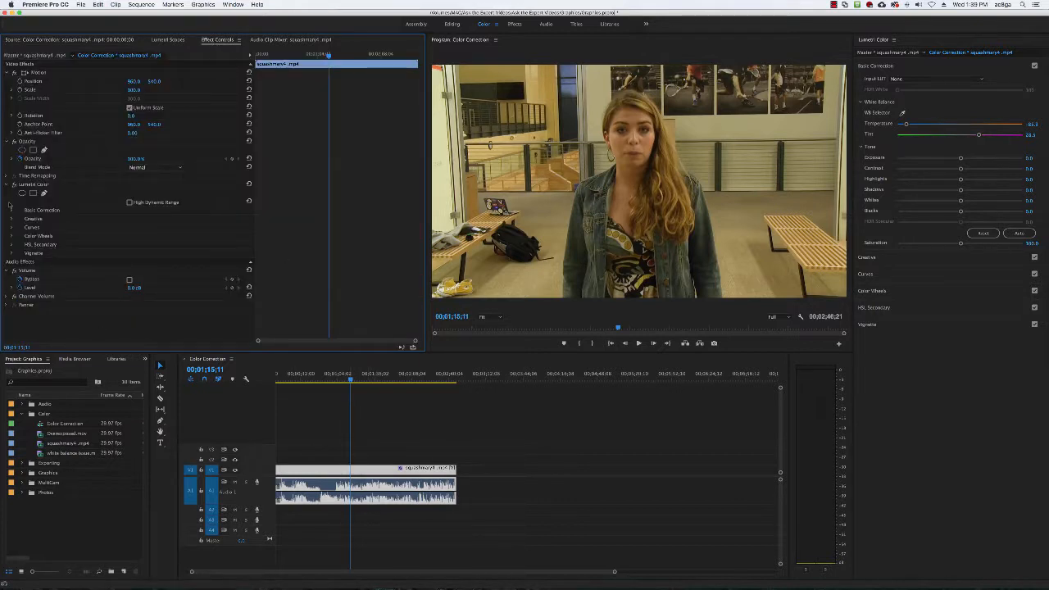
pyautogui.click(381, 473)
pyautogui.doubleClick(381, 473)
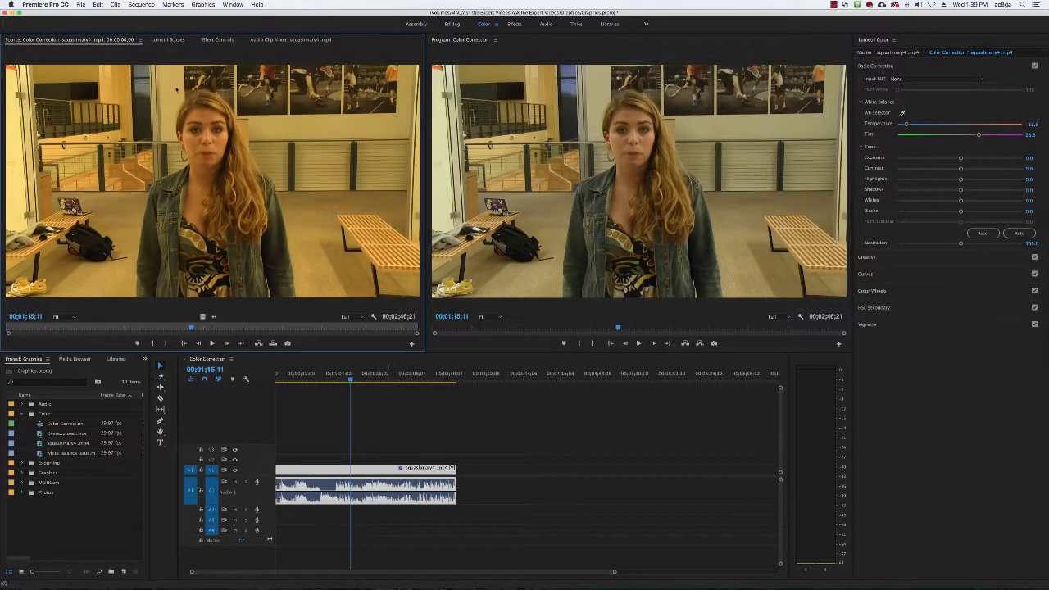
pyautogui.click(211, 44)
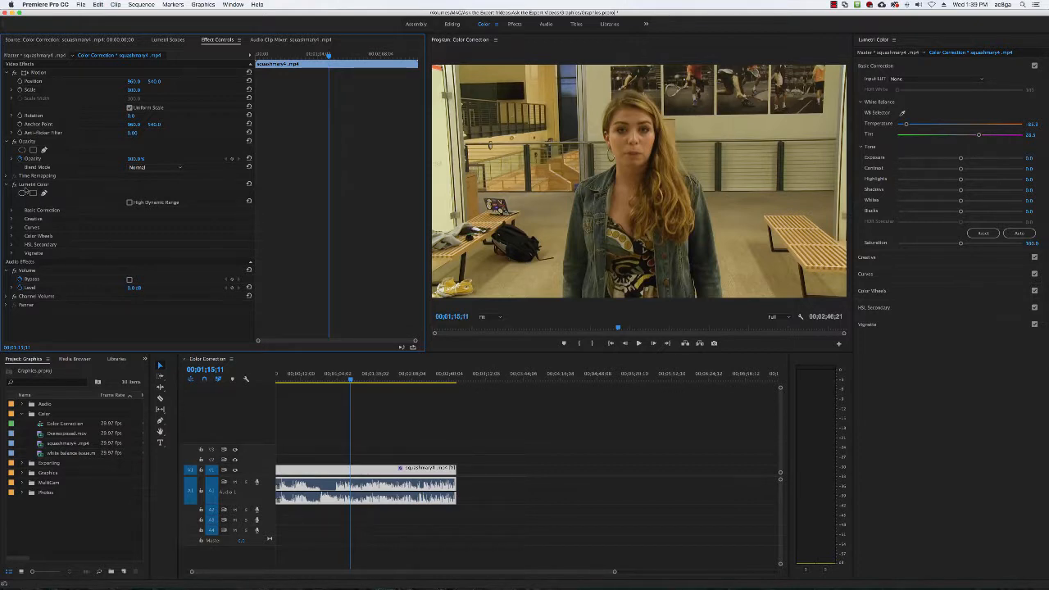
pyautogui.click(13, 185)
pyautogui.click(13, 185)
pyautogui.click(13, 185)
# Step: Place the white balance issue clip on V1 after squashmary4.mp4, move the playhead to 00;03;03;11, and open it in the Source monitor
pyautogui.click(51, 454)
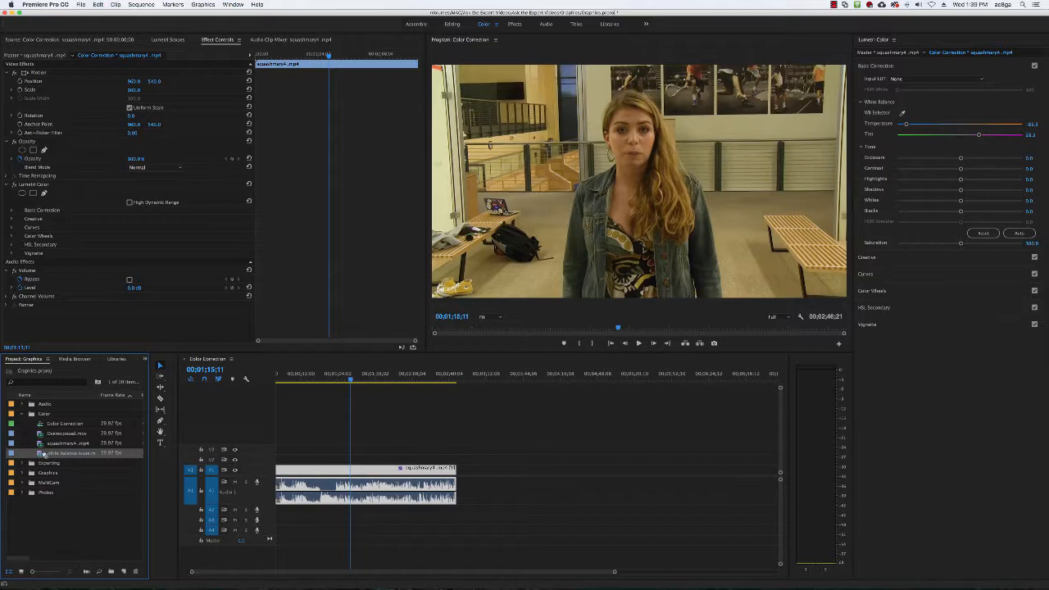
pyautogui.moveTo(46, 455); pyautogui.dragTo(475, 471)
pyautogui.click(476, 380)
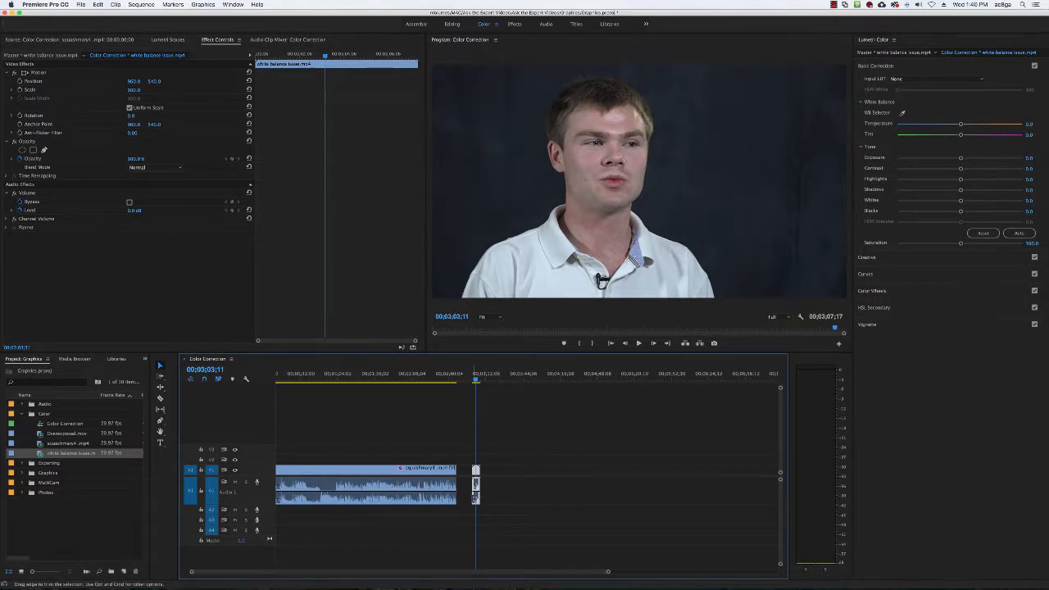
pyautogui.doubleClick(476, 473)
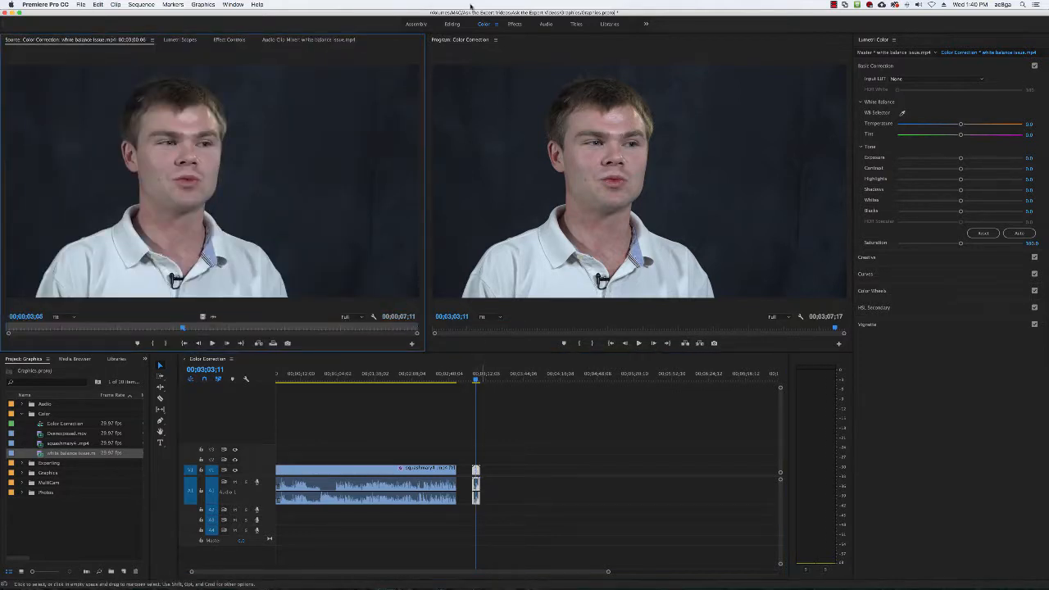
# Step: Adjust the clip's Basic Correction: temperature 26.6, tint 2.2, exposure 0.5, contrast about 39 and highlights about -20
pyautogui.click(879, 69)
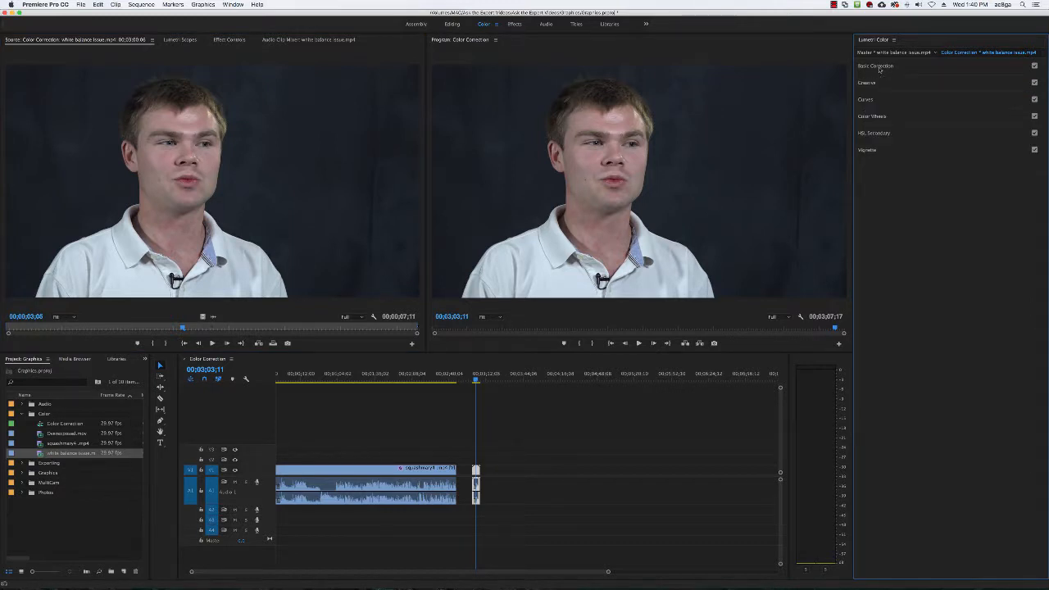
pyautogui.click(879, 68)
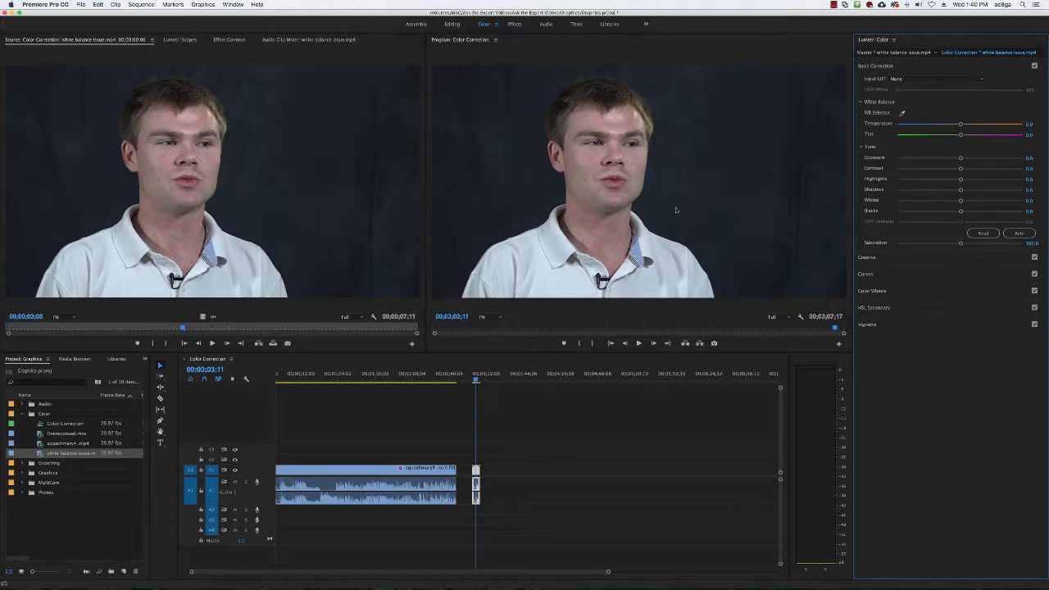
pyautogui.moveTo(961, 123); pyautogui.dragTo(976, 127)
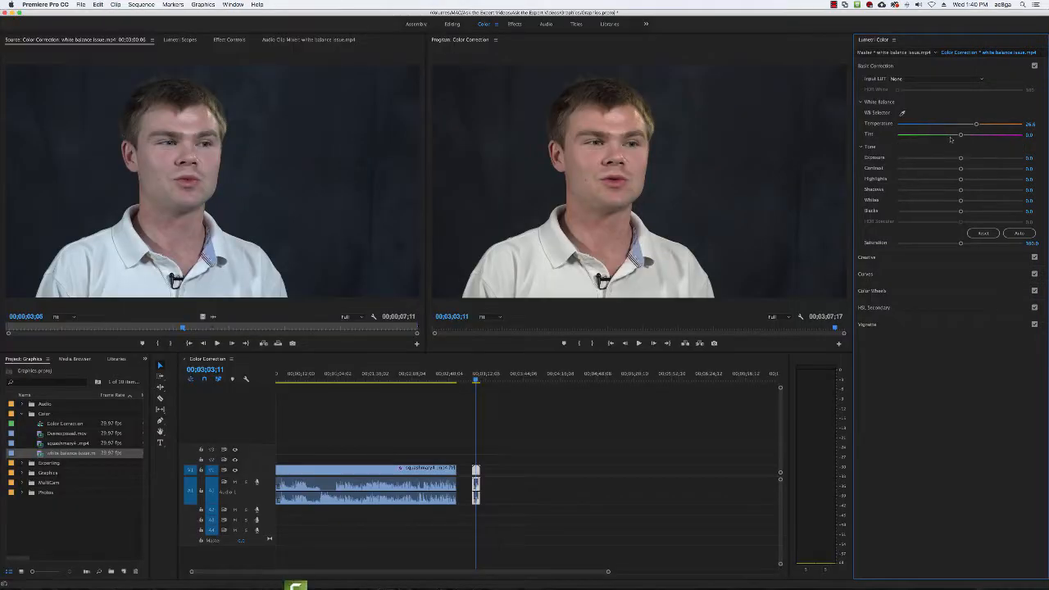
pyautogui.moveTo(961, 136); pyautogui.dragTo(966, 160)
pyautogui.moveTo(965, 158); pyautogui.dragTo(947, 185)
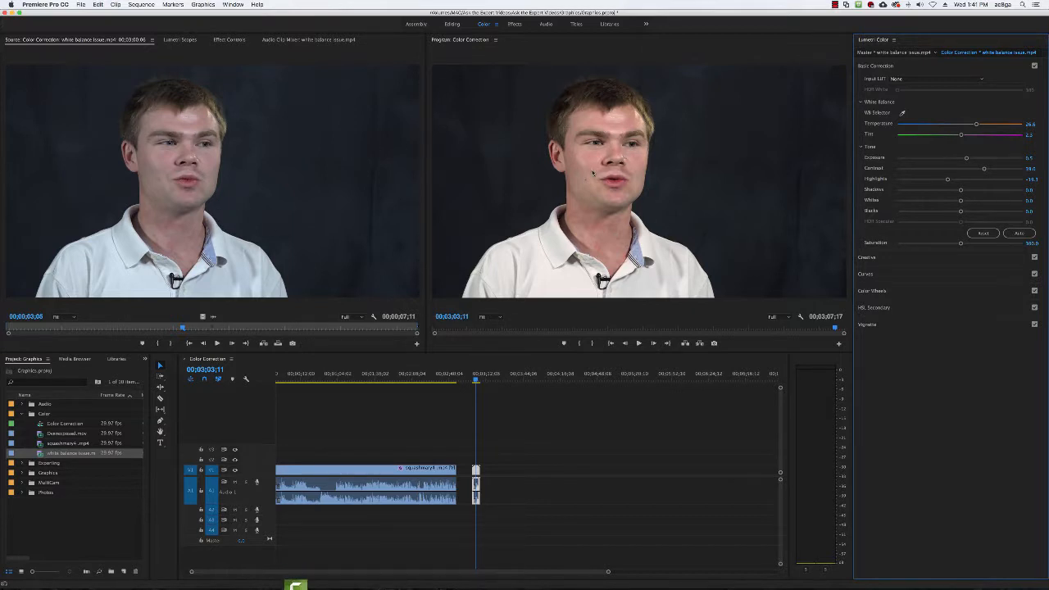
# Step: Save the project, and clear the white balance issue clip's Basic Correction tone adjustments with temperature and tint set to 0
pyautogui.press('super+s')
pyautogui.click(985, 234)
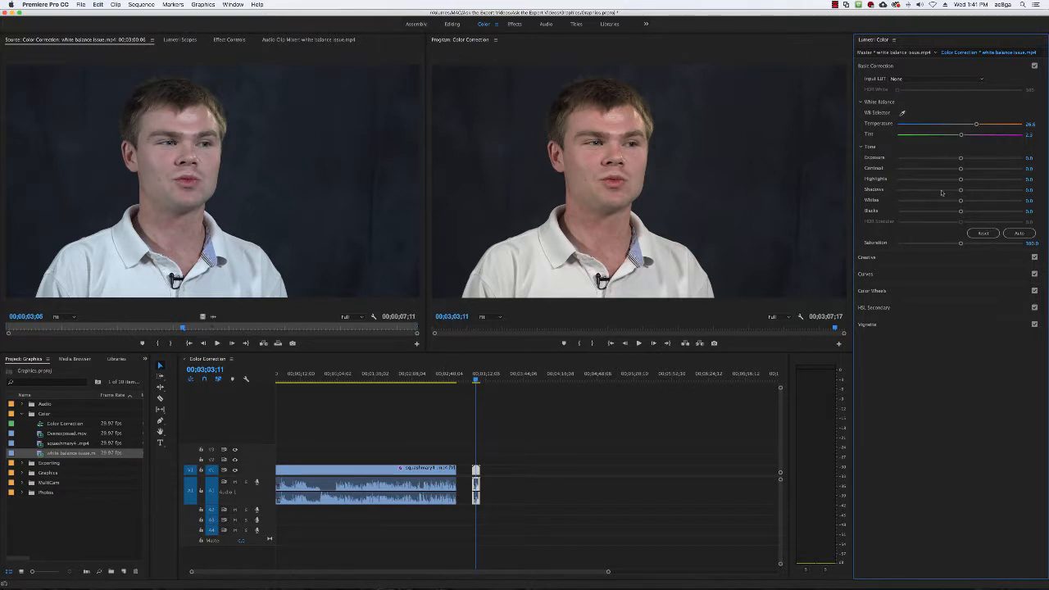
pyautogui.moveTo(976, 125); pyautogui.dragTo(965, 127)
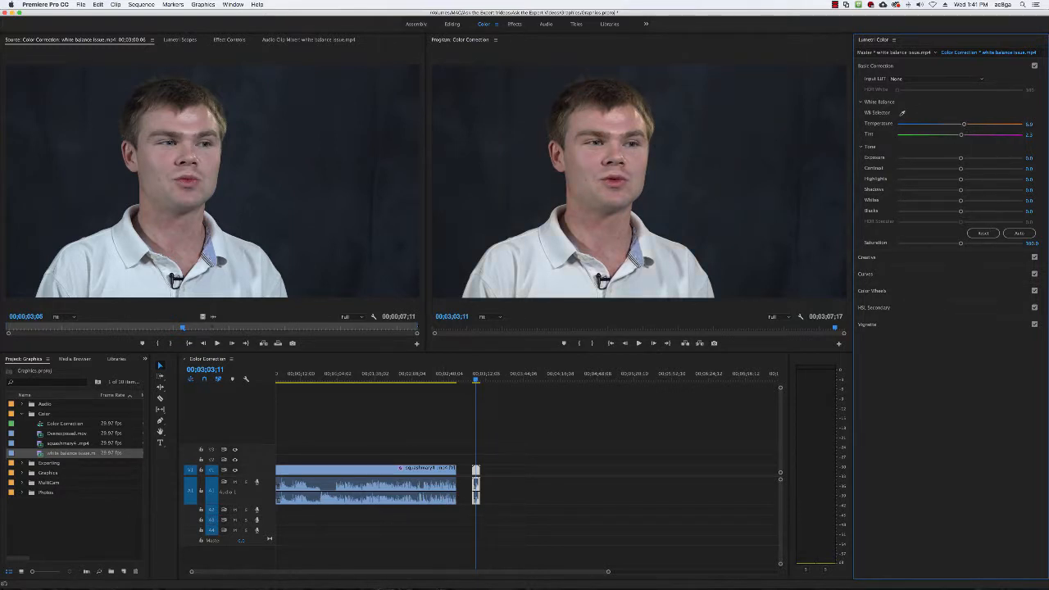
pyautogui.write('0')
pyautogui.press('Tab')
pyautogui.write('0')
pyautogui.press('Return')
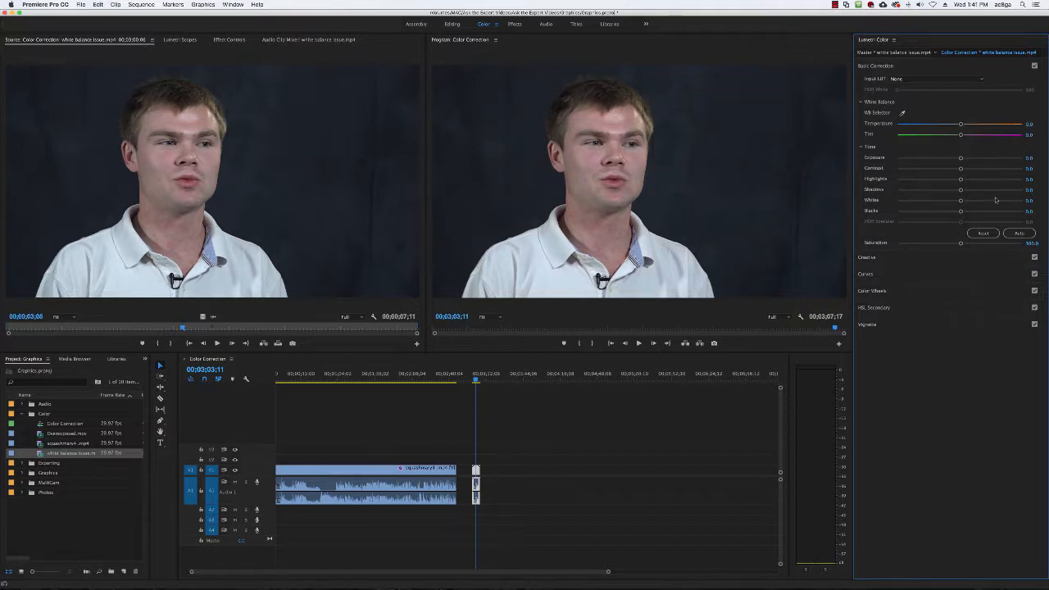
# Step: Apply the automatic tone correction to the clip, and set temperature to about 31 and tint to about 4.9
pyautogui.click(1019, 235)
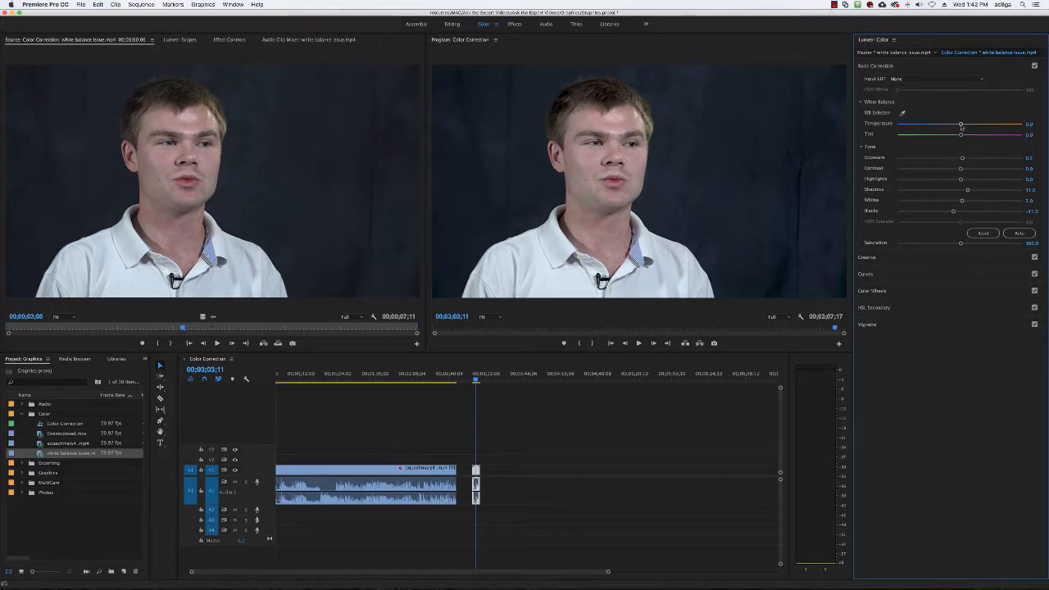
pyautogui.moveTo(963, 125)
pyautogui.mouseDown()
pyautogui.moveTo(979, 125)
pyautogui.moveTo(965, 135)
pyautogui.moveTo(980, 125)
pyautogui.mouseUp()
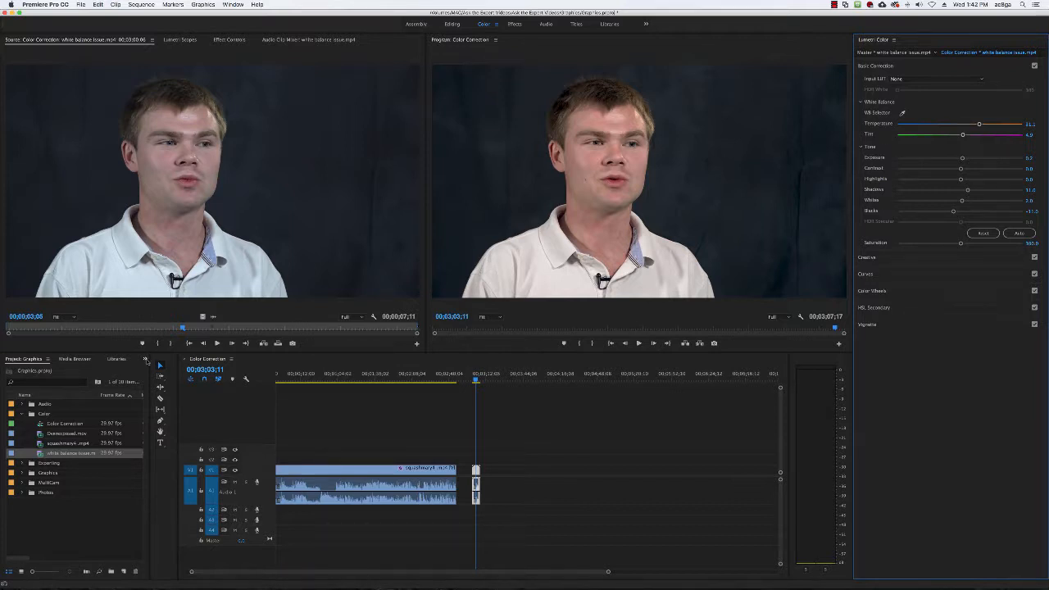
# Step: Search the effects for "color" and apply the obsolete Fast Color Corrector to the white balance issue clip
pyautogui.click(145, 359)
pyautogui.click(157, 405)
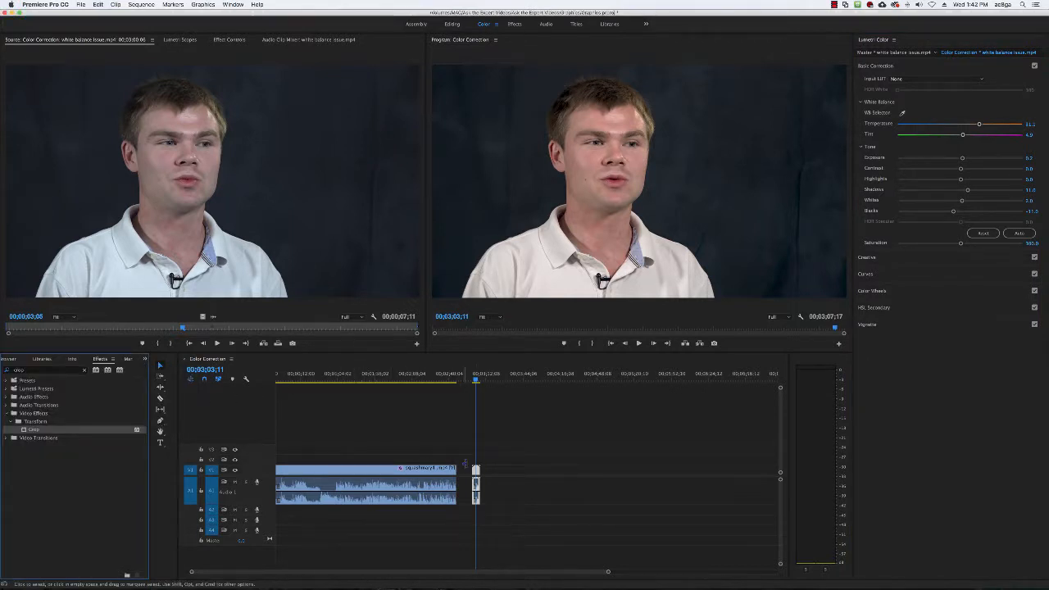
pyautogui.click(41, 369)
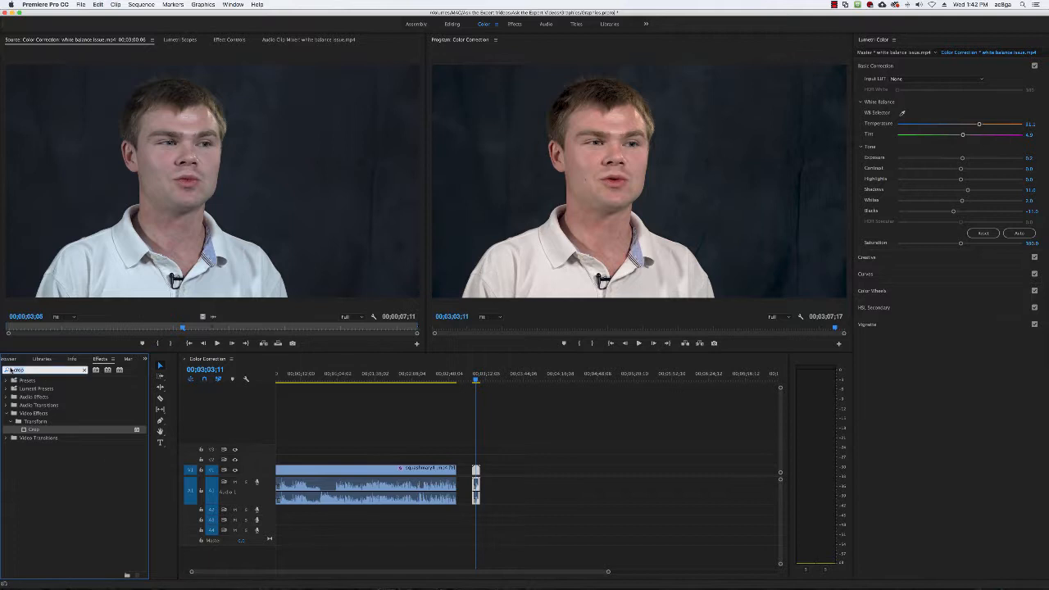
pyautogui.write('color')
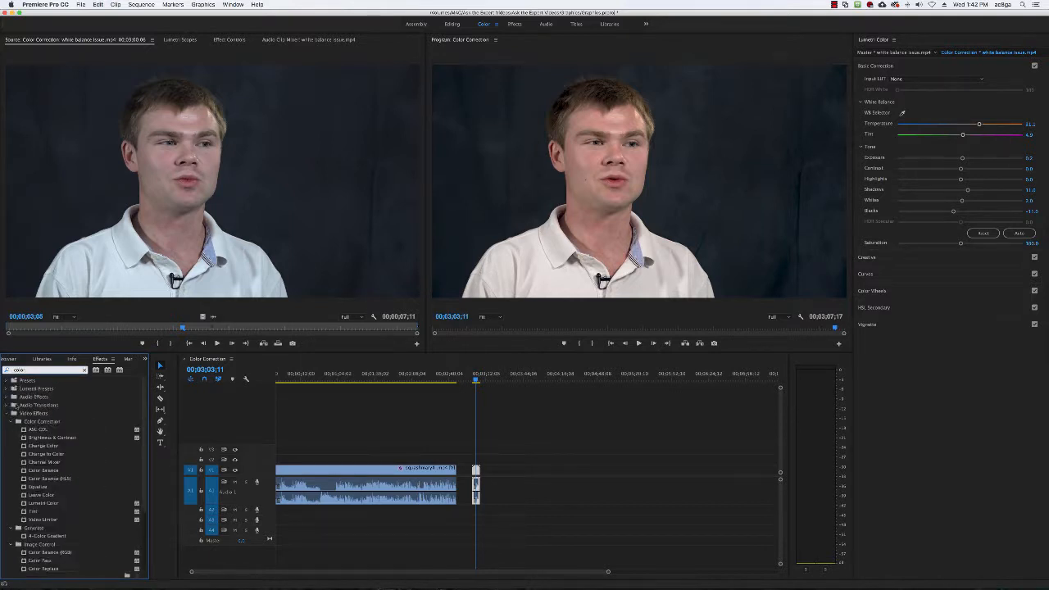
pyautogui.click(66, 439)
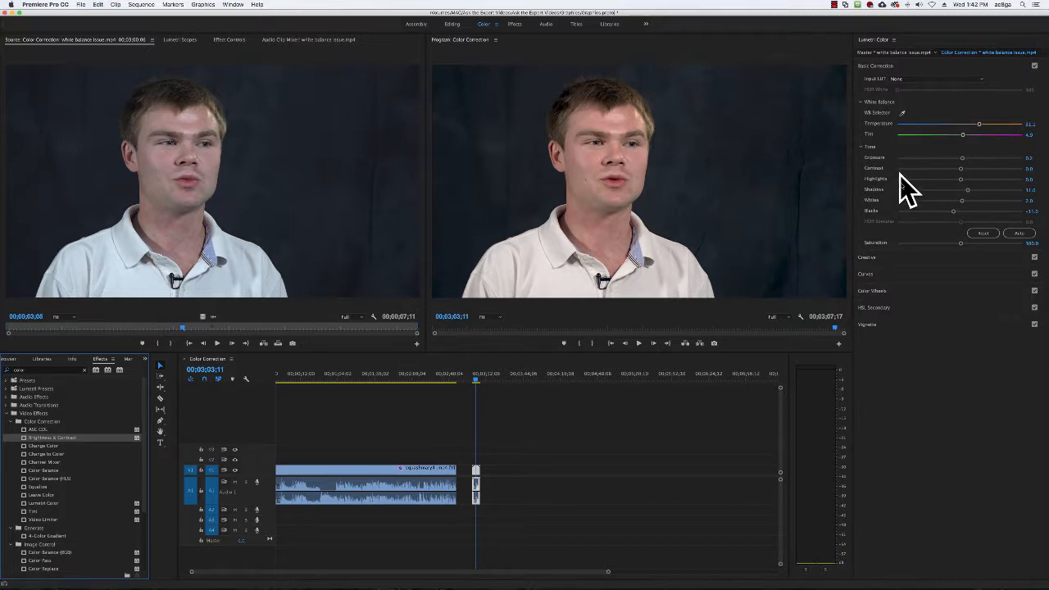
pyautogui.scroll(-5, 68, 494)
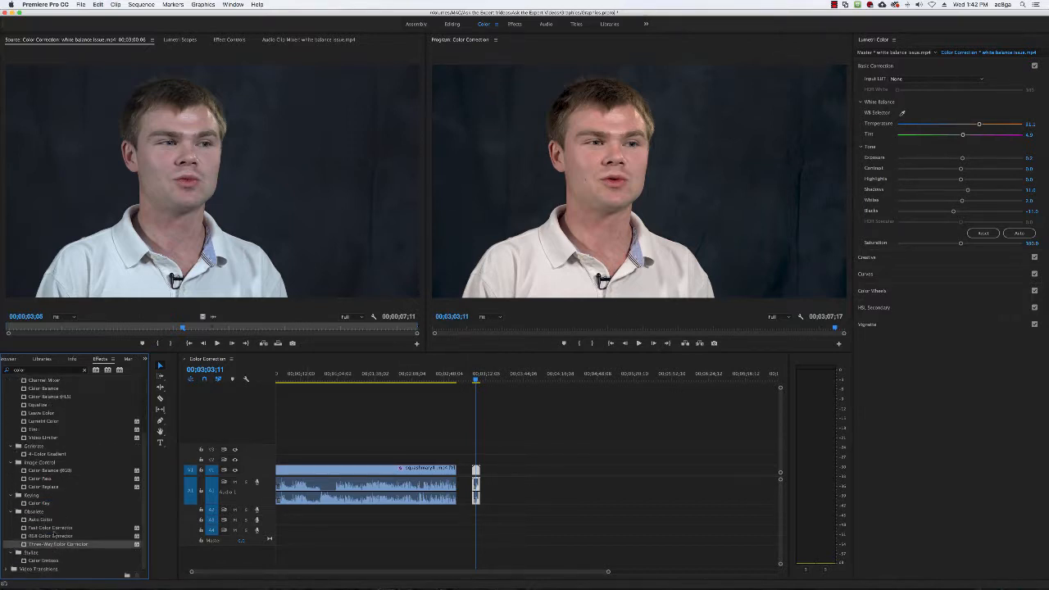
pyautogui.click(54, 529)
pyautogui.moveTo(37, 531); pyautogui.dragTo(477, 471)
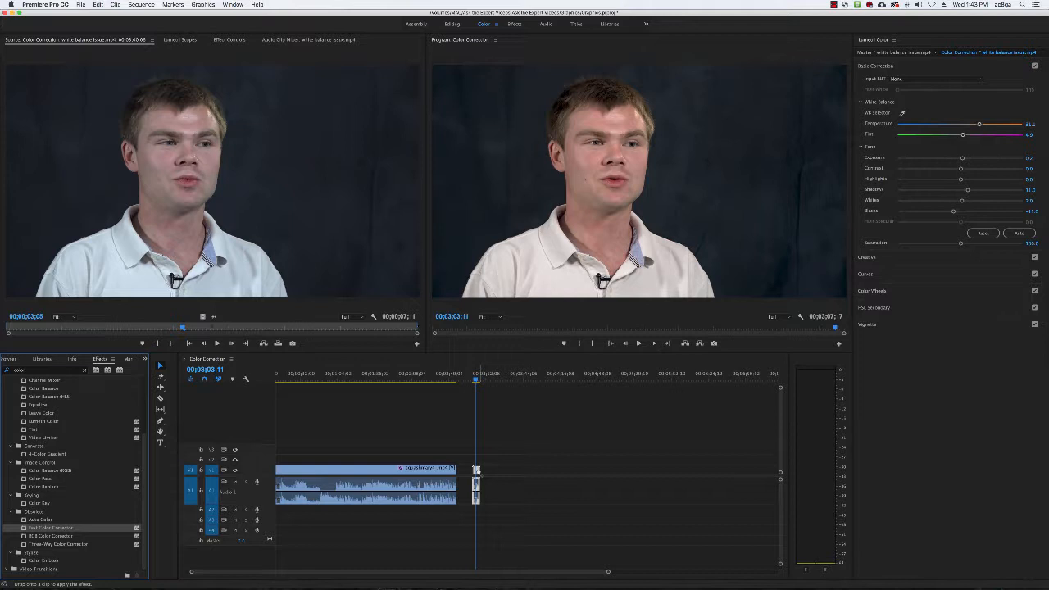
pyautogui.moveTo(477, 471); pyautogui.dragTo(477, 471)
pyautogui.click(57, 544)
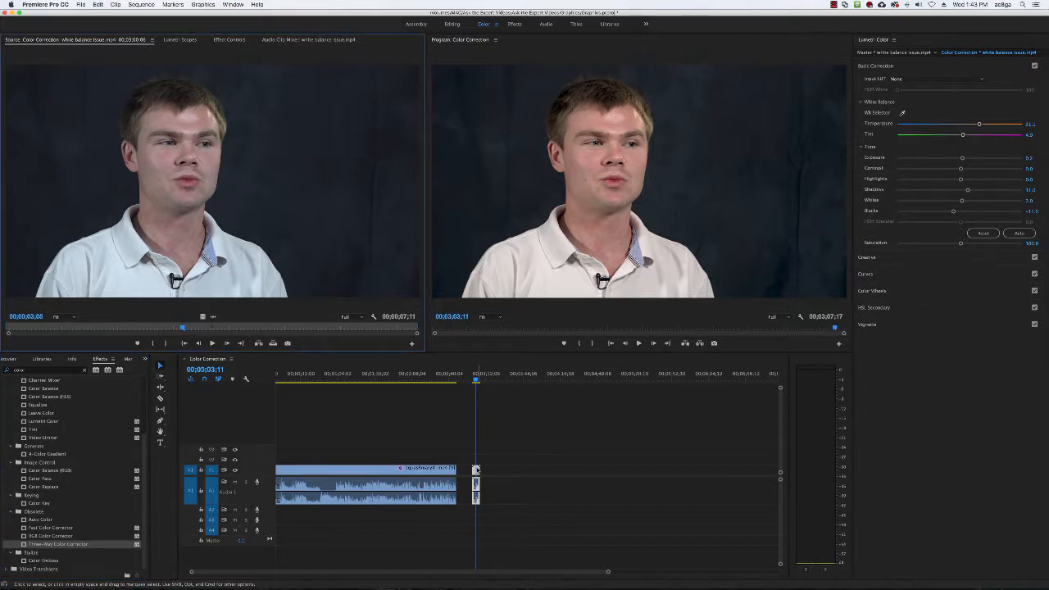
# Step: Turn off the clip's Lumetri Color effect and sample the white shirt as the Fast Color Corrector's white balance
pyautogui.click(223, 39)
pyautogui.scroll(-5, 151, 184)
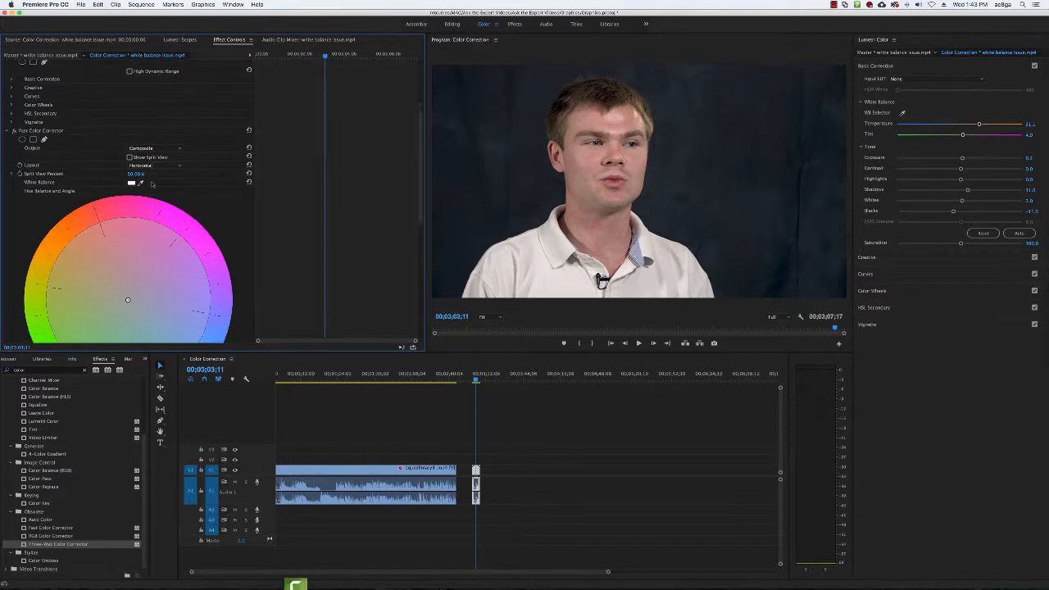
pyautogui.scroll(-2, 151, 184)
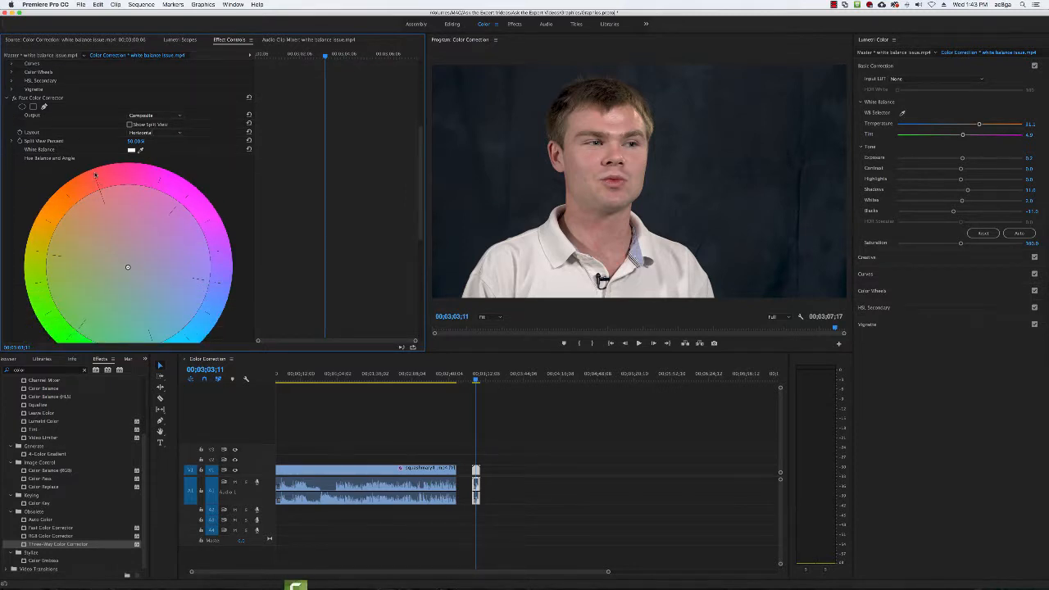
pyautogui.scroll(5, 75, 156)
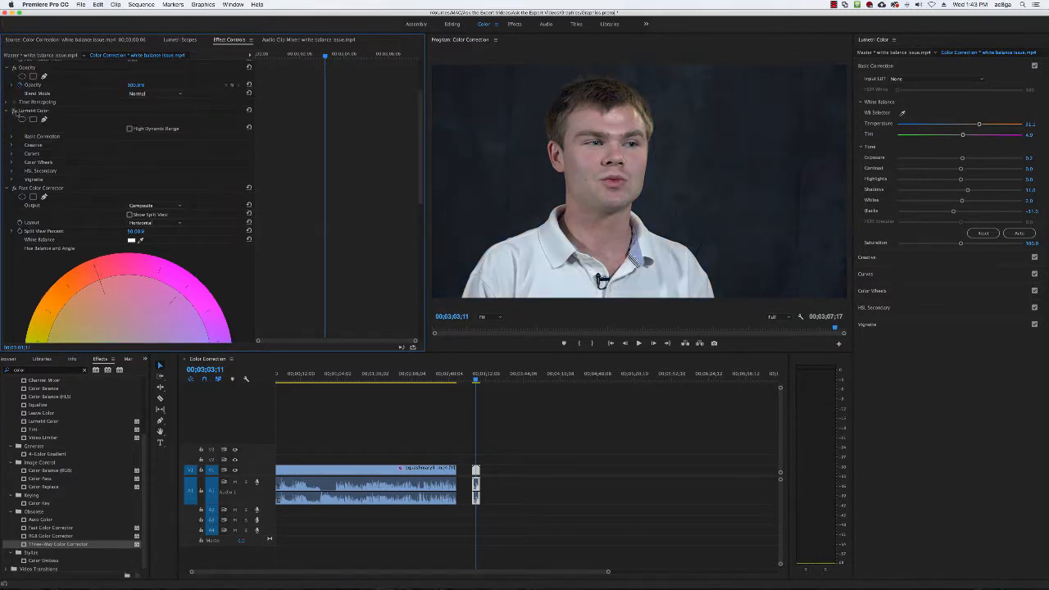
pyautogui.scroll(-4, 61, 132)
pyautogui.scroll(-2, 62, 132)
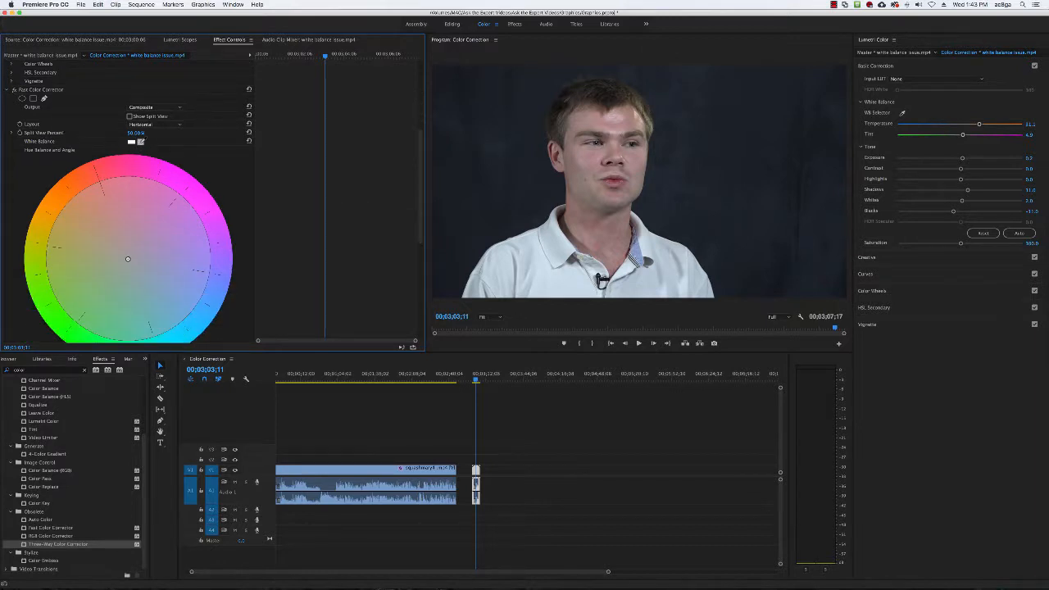
pyautogui.click(141, 142)
pyautogui.click(525, 254)
pyautogui.click(530, 256)
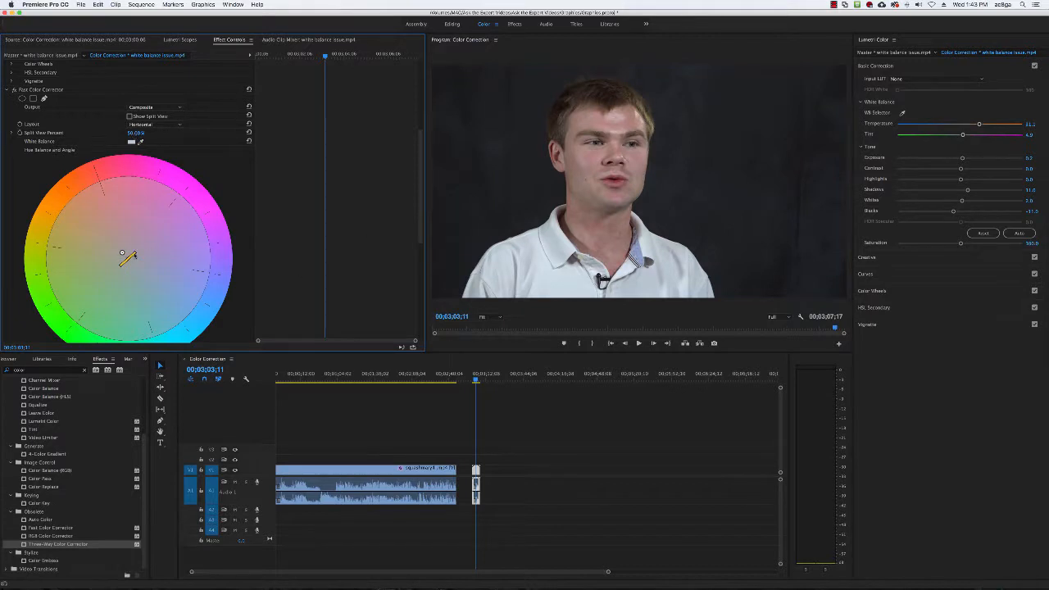
# Step: Nudge the Fast Color Corrector's hue balance slightly on its wheel, and set its input levels to about 1.1 gray and 240 white
pyautogui.scroll(-2, 135, 256)
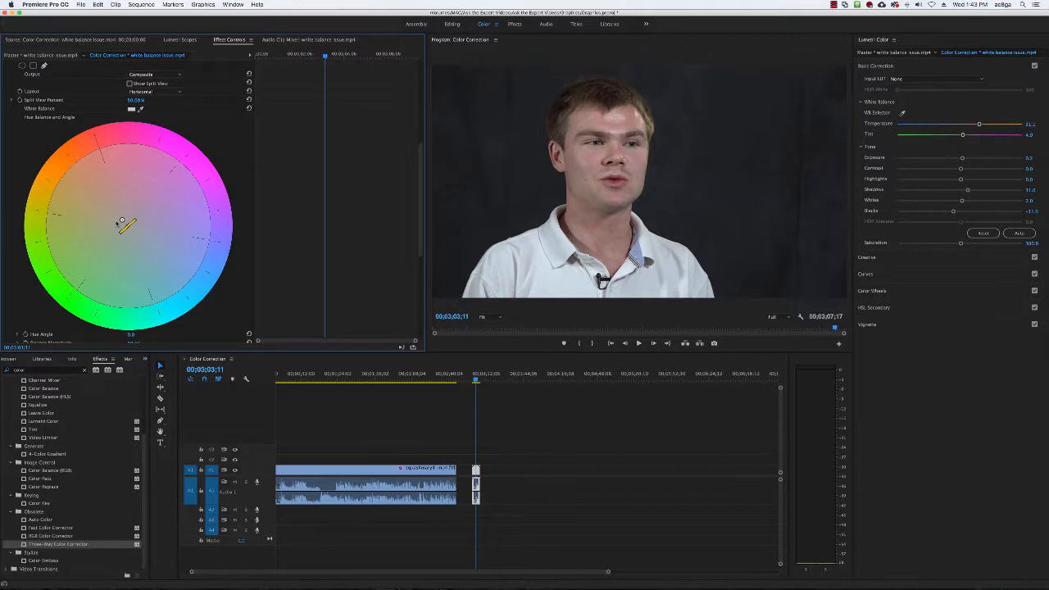
pyautogui.scroll(1, 121, 222)
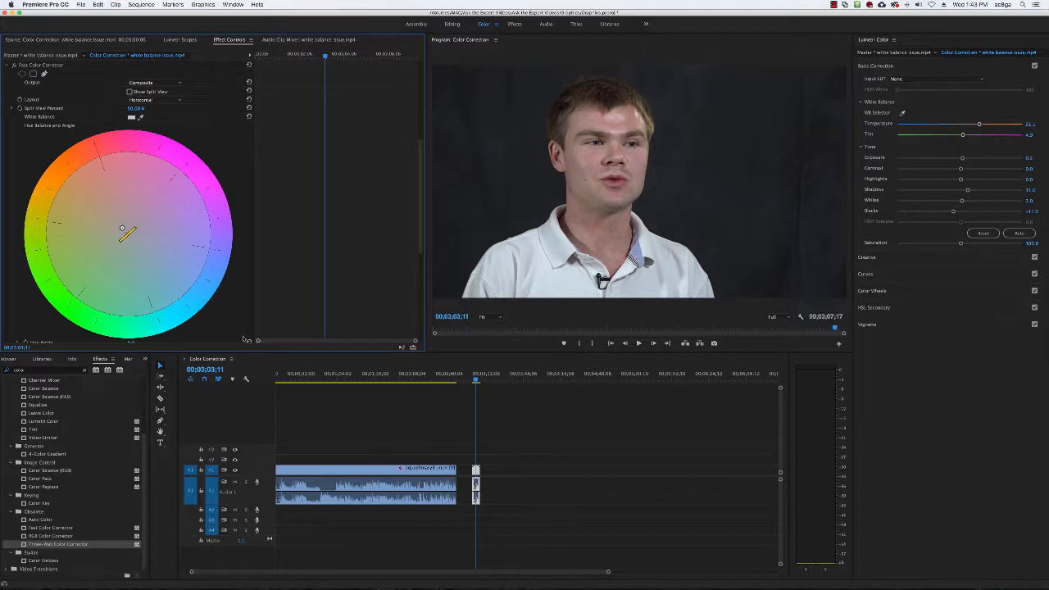
pyautogui.moveTo(122, 228)
pyautogui.mouseDown()
pyautogui.moveTo(61, 189)
pyautogui.moveTo(124, 227)
pyautogui.mouseUp()
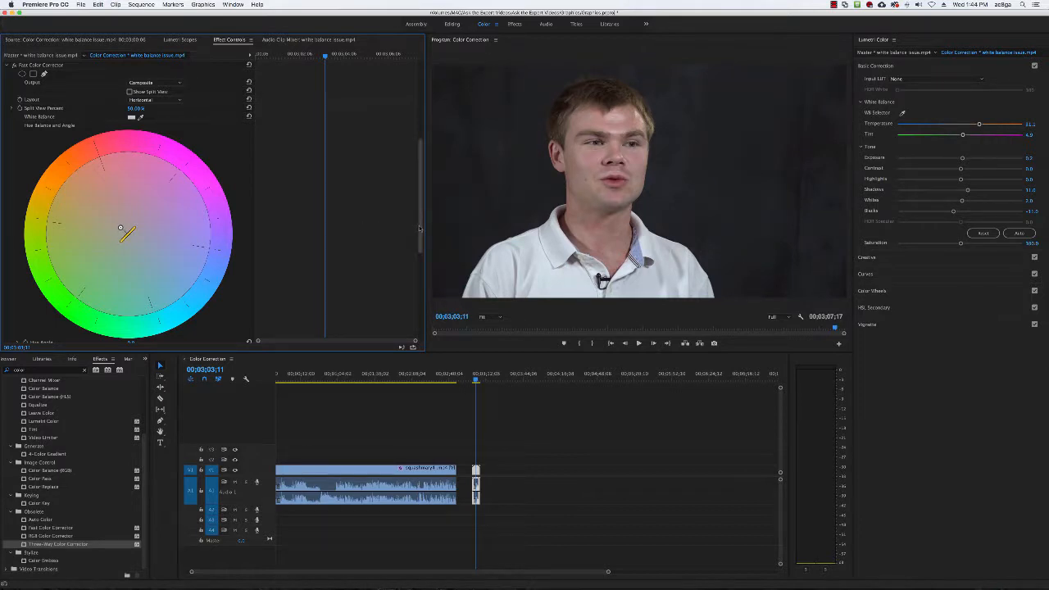
pyautogui.scroll(-5, 208, 279)
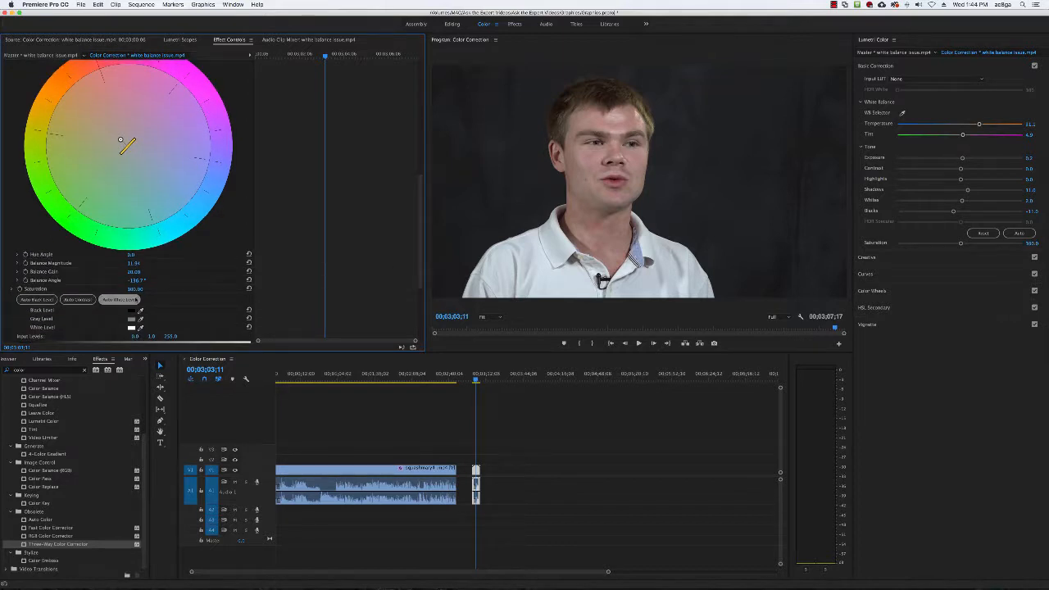
pyautogui.scroll(-2, 136, 300)
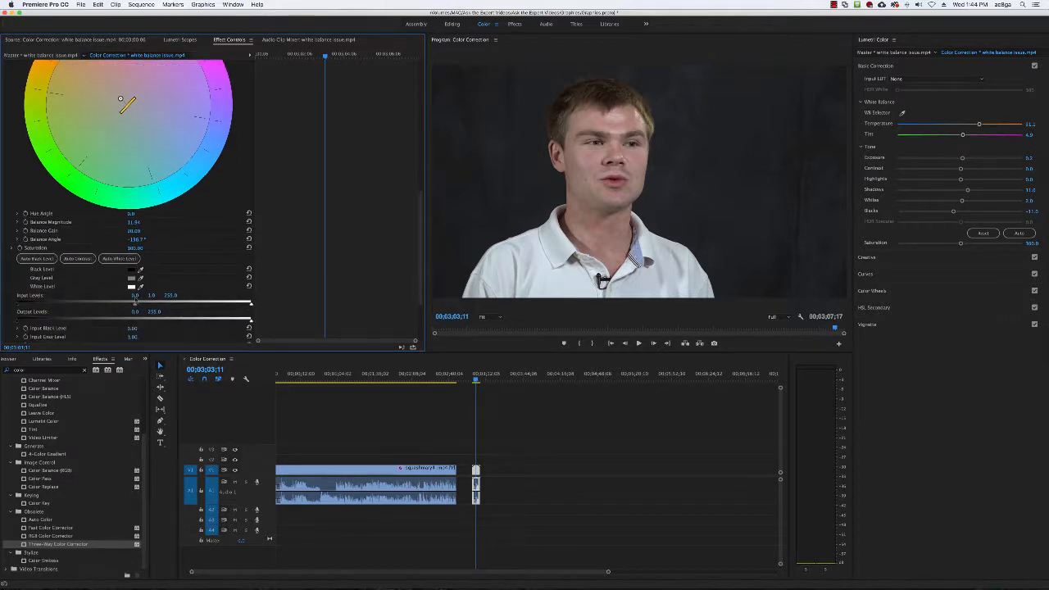
pyautogui.moveTo(136, 300); pyautogui.dragTo(139, 305)
pyautogui.moveTo(251, 304); pyautogui.dragTo(237, 308)
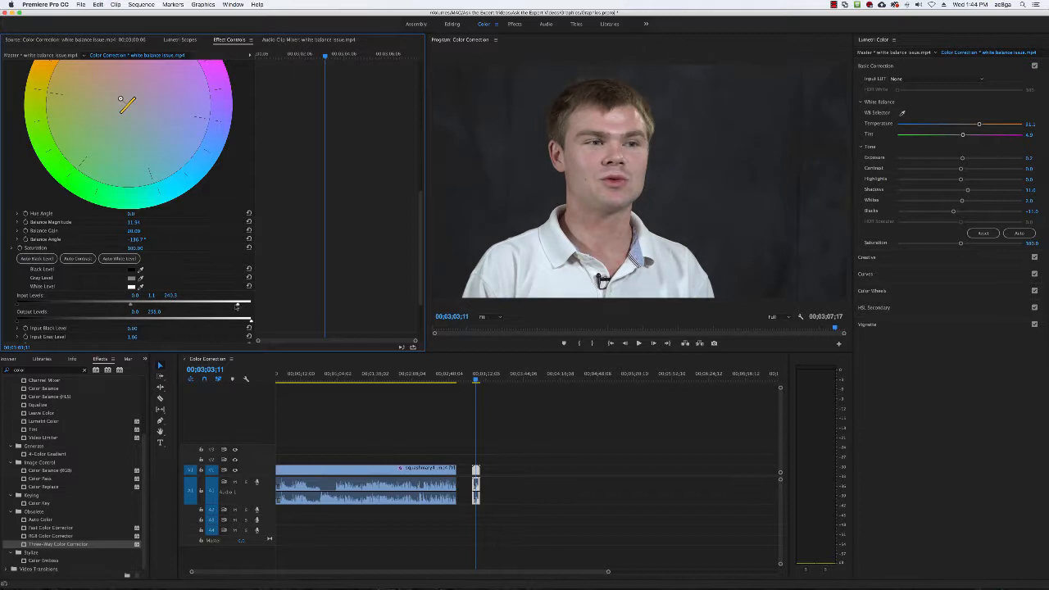
pyautogui.moveTo(129, 305); pyautogui.dragTo(128, 305)
pyautogui.moveTo(120, 99); pyautogui.dragTo(120, 97)
# Step: Collapse the Fast Color Corrector and toggle the two color effects to compare their results, leaving Lumetri Color on
pyautogui.scroll(5, 386, 246)
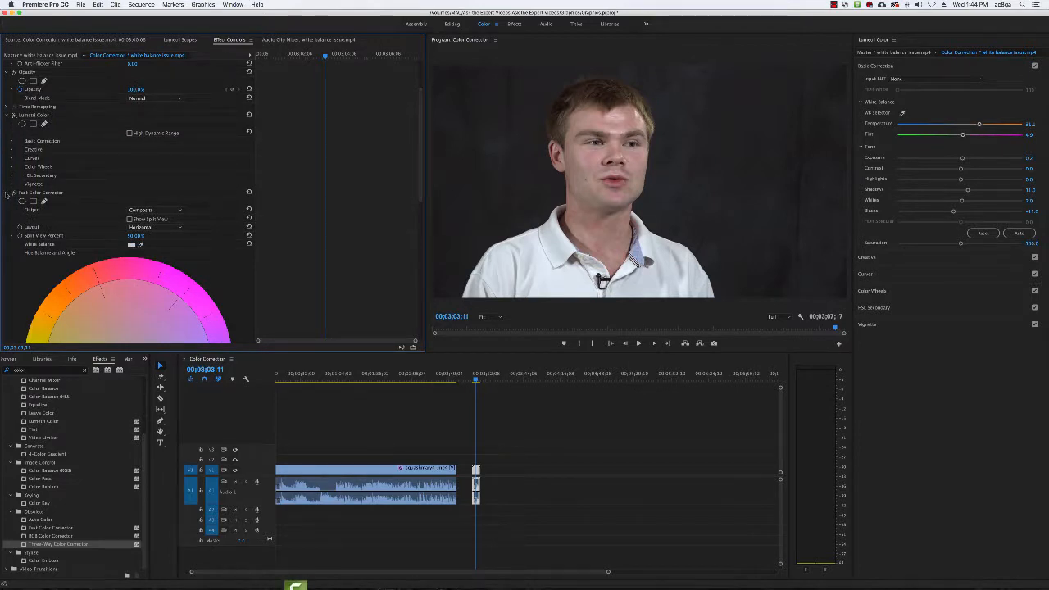
pyautogui.click(9, 192)
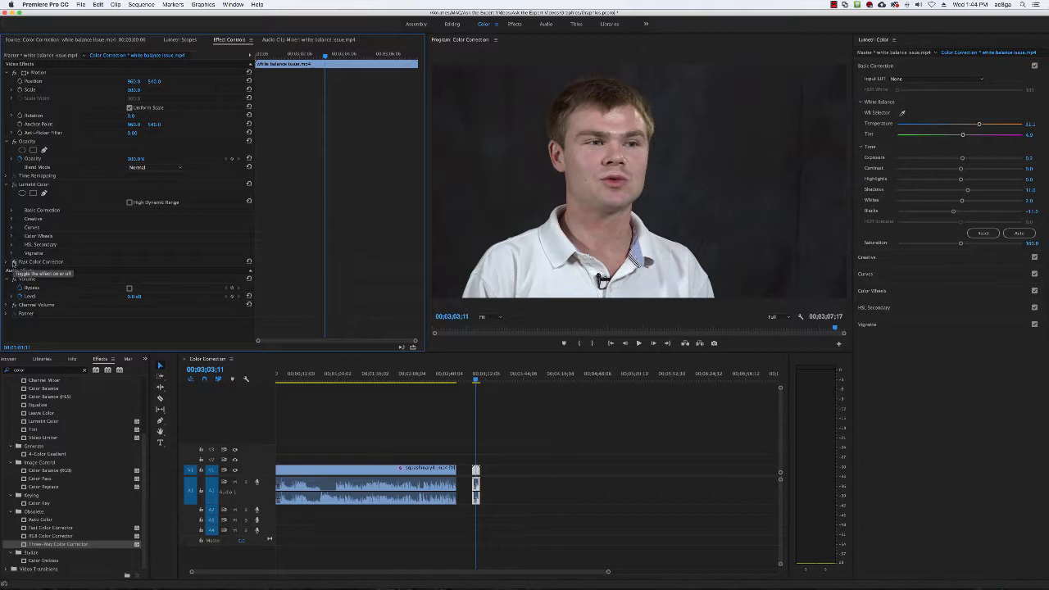
pyautogui.click(14, 185)
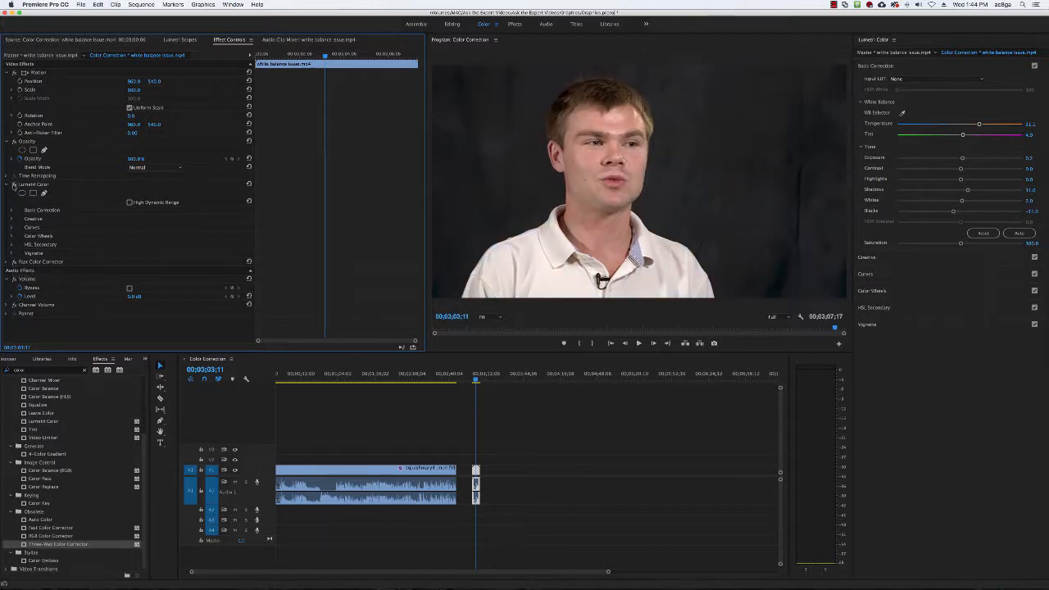
pyautogui.click(13, 185)
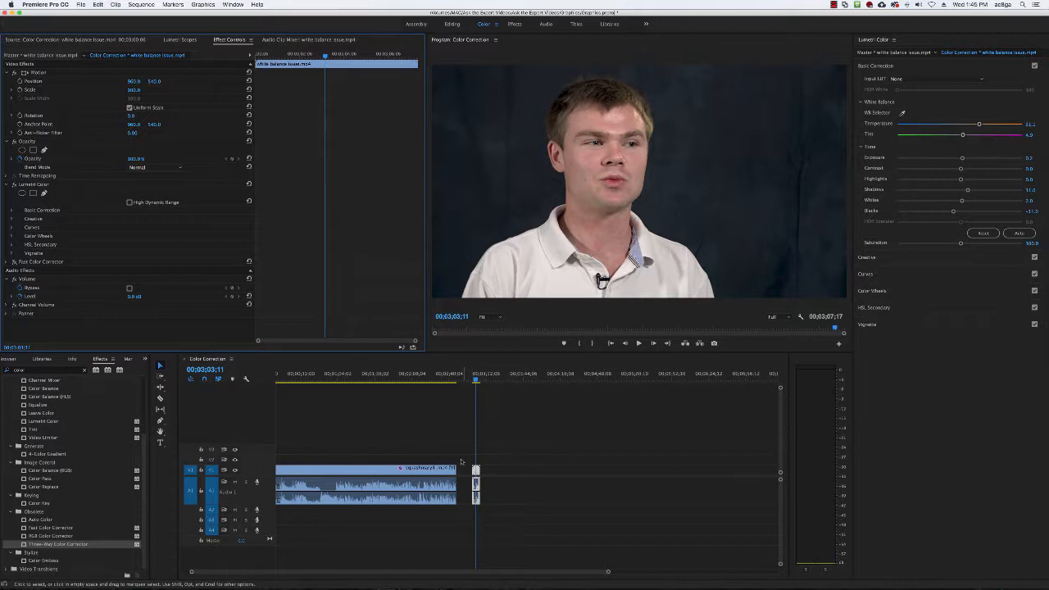
# Step: Move the white balance issue clip directly against the end of squashmary4.mp4 and fit the whole sequence in the timeline
pyautogui.click(475, 471)
pyautogui.moveTo(476, 471); pyautogui.dragTo(462, 470)
pyautogui.press('\\')
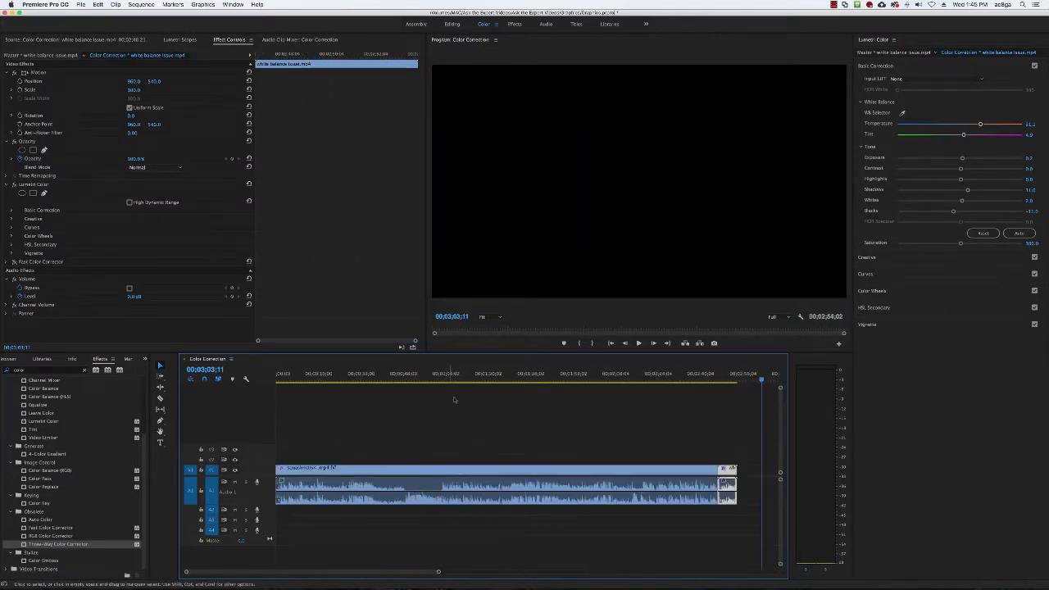
# Step: Scrub from squashmary4.mp4 to 00;02;51;09 and copy the white balance issue clip with its effects
pyautogui.click(648, 374)
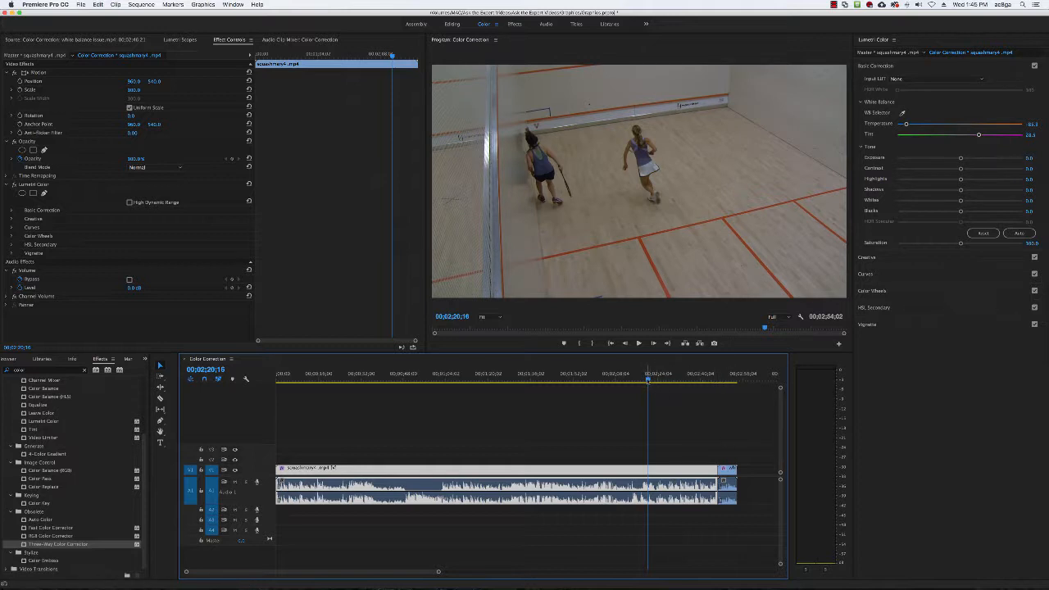
pyautogui.moveTo(648, 379); pyautogui.dragTo(730, 379)
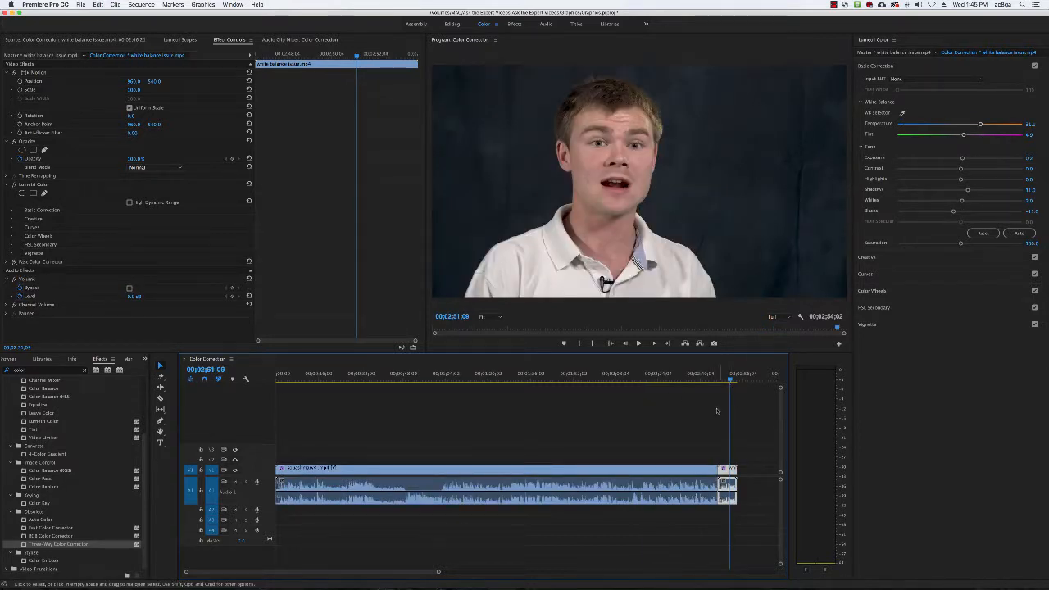
pyautogui.click(723, 466)
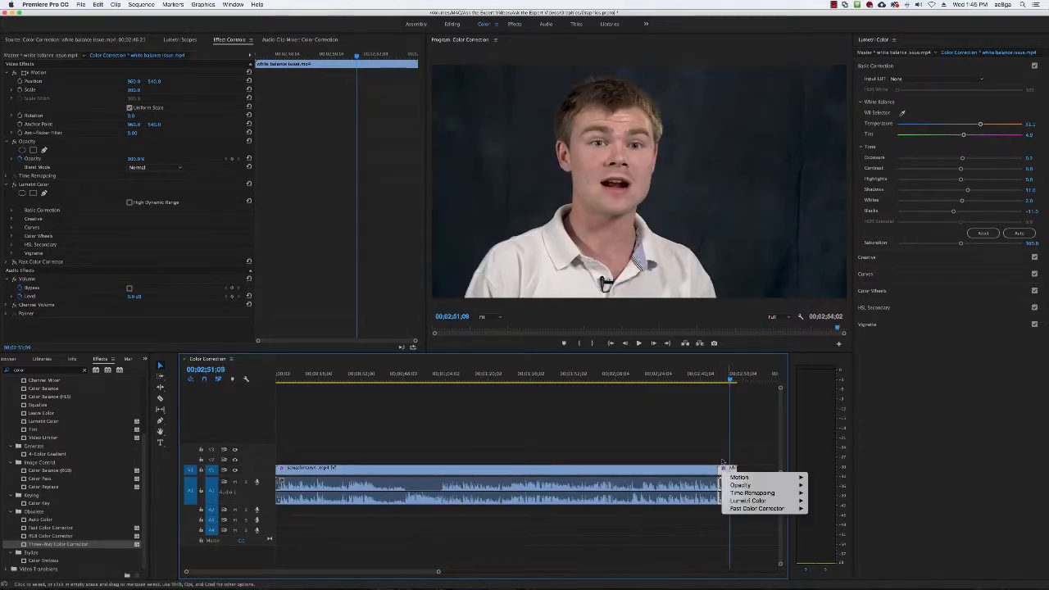
pyautogui.click(722, 463)
pyautogui.rightClick(725, 472)
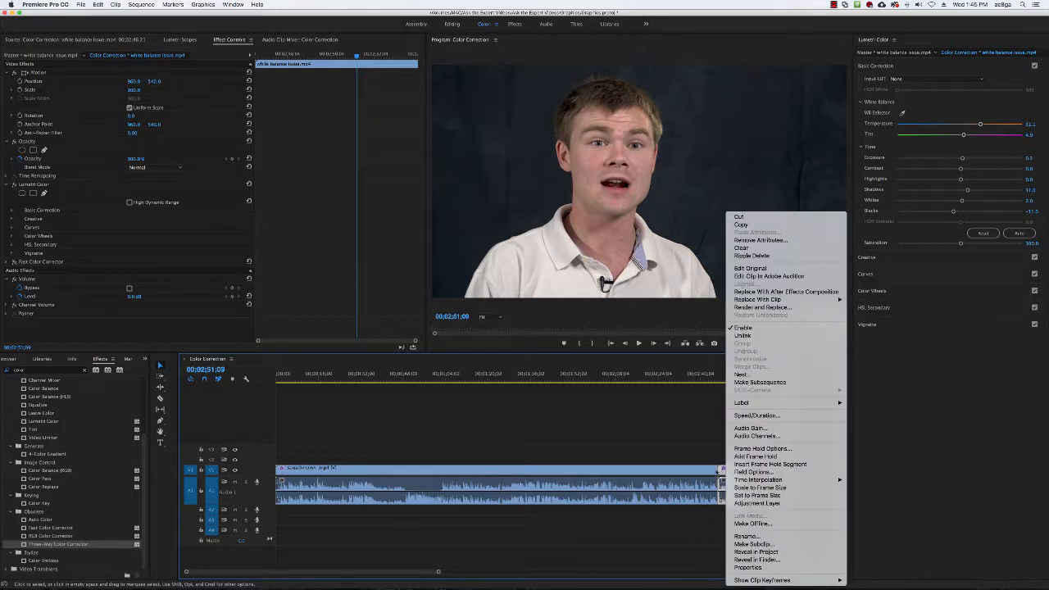
pyautogui.click(746, 225)
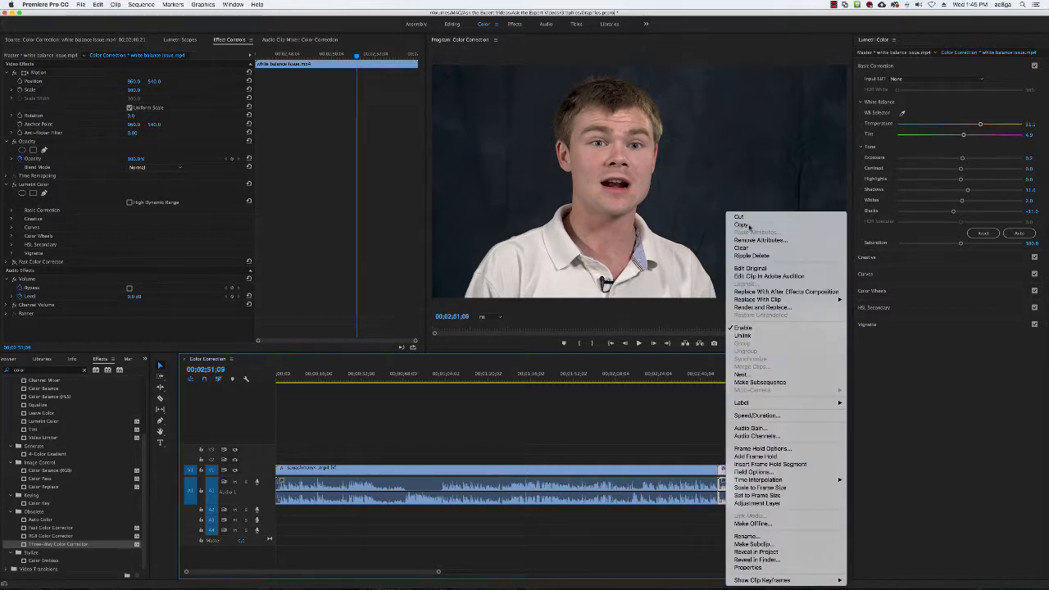
# Step: Place the playhead at 00;02;30;13 within squashmary4.mp4 and open that clip in the Source monitor
pyautogui.click(678, 373)
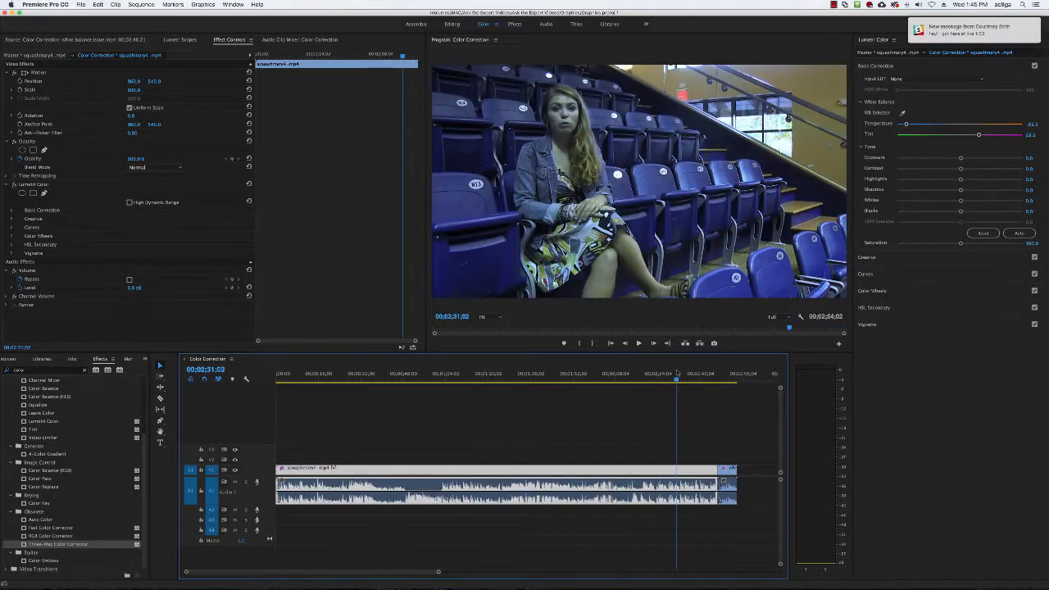
pyautogui.rightClick(683, 471)
pyautogui.click(656, 405)
pyautogui.doubleClick(615, 471)
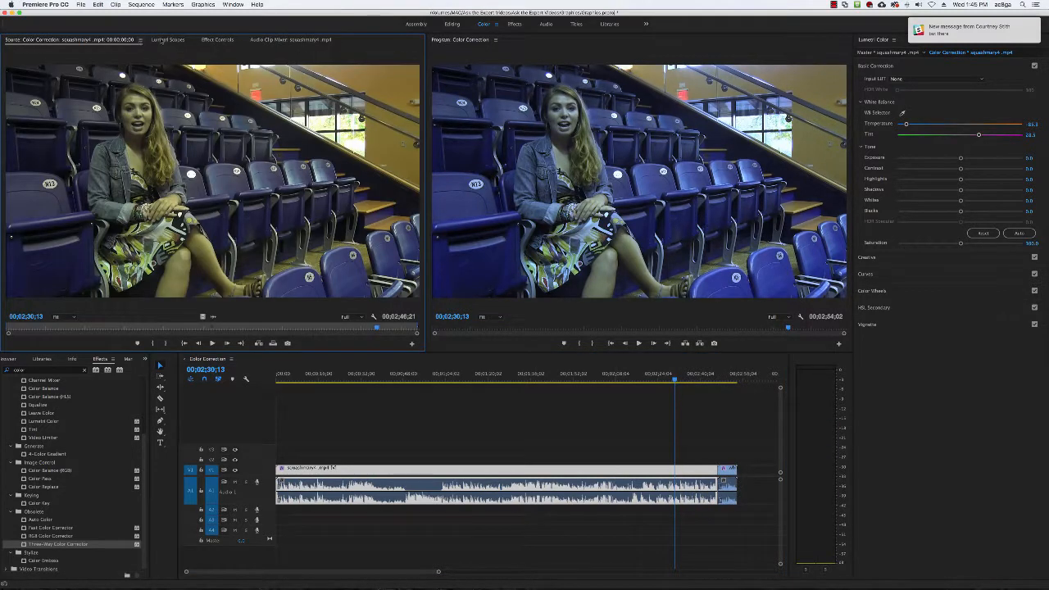
# Step: Show the effect controls of squashmary4.mp4 and open Paste Attributes for that clip, moving the dialog clear of the program image
pyautogui.click(165, 40)
pyautogui.click(219, 40)
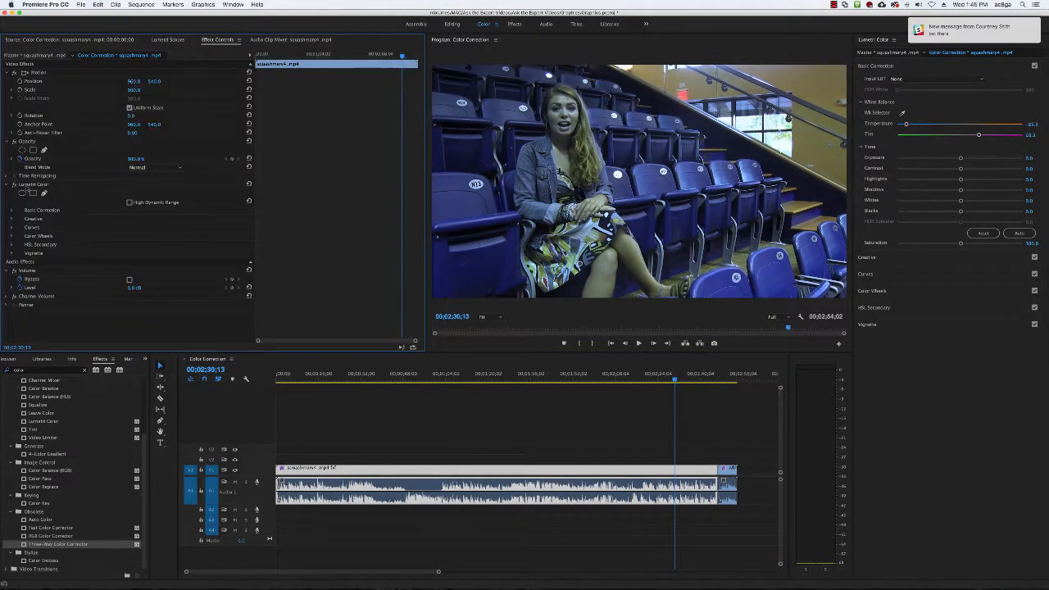
pyautogui.rightClick(686, 467)
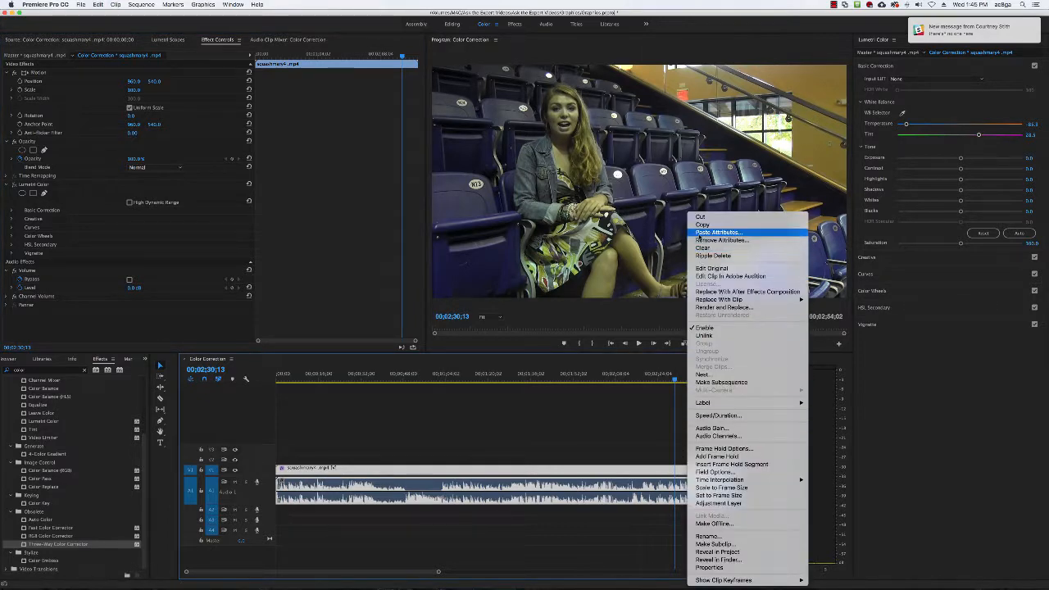
pyautogui.click(700, 234)
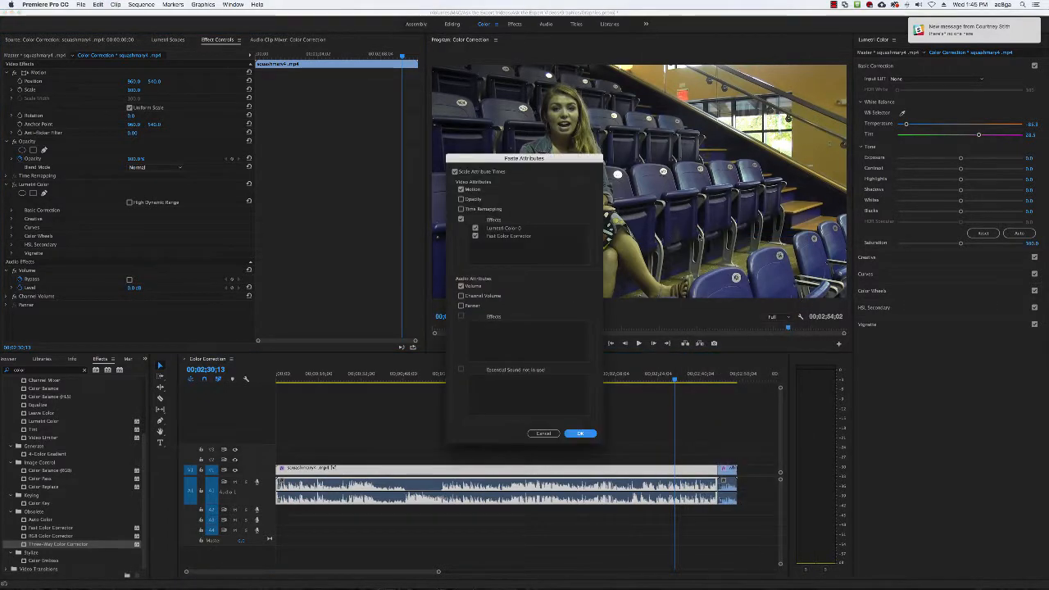
pyautogui.moveTo(512, 166); pyautogui.dragTo(340, 194)
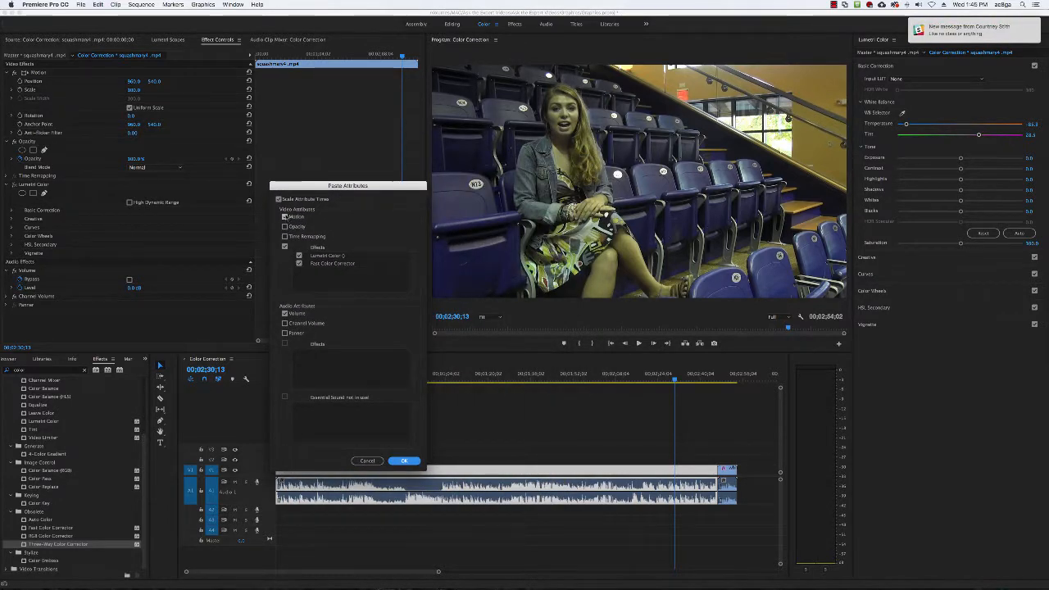
# Step: Paste only the copied Lumetri Color effect onto squashmary4.mp4, excluding Motion, Volume and Fast Color Corrector
pyautogui.click(286, 217)
pyautogui.click(285, 313)
pyautogui.click(285, 314)
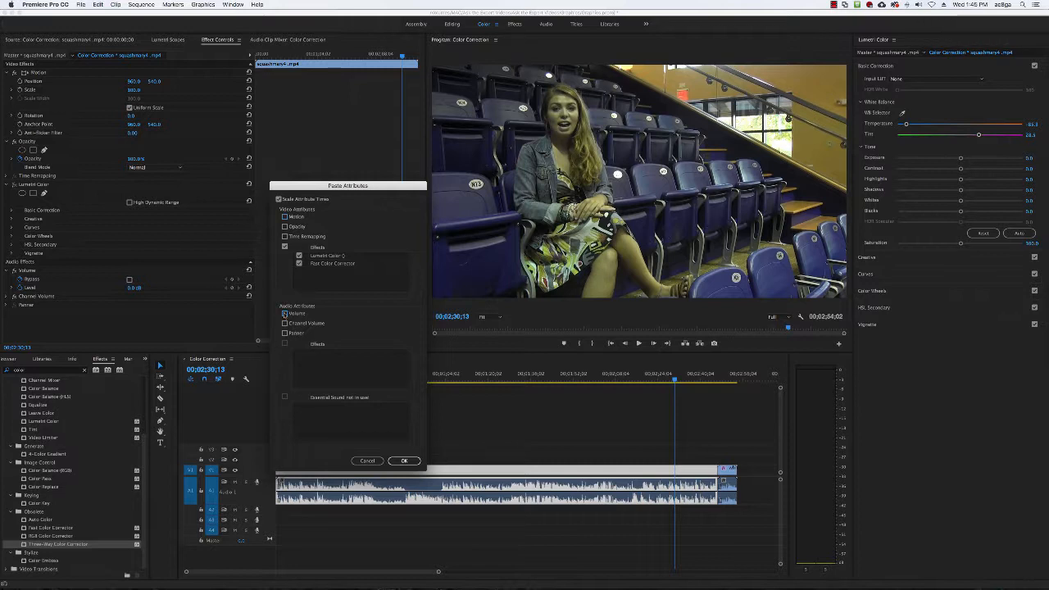
pyautogui.click(285, 246)
pyautogui.click(299, 264)
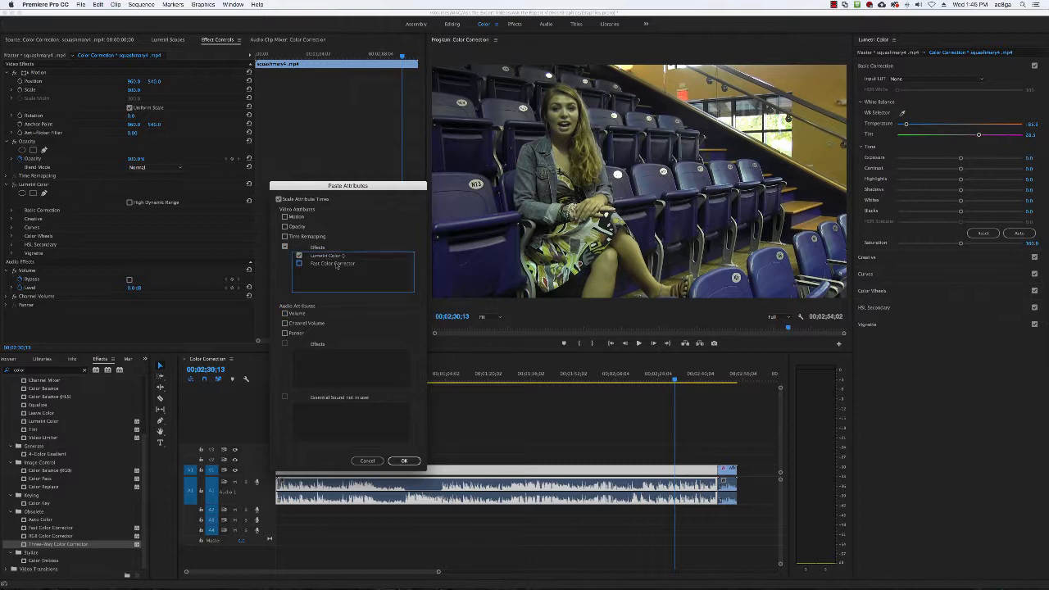
pyautogui.click(404, 461)
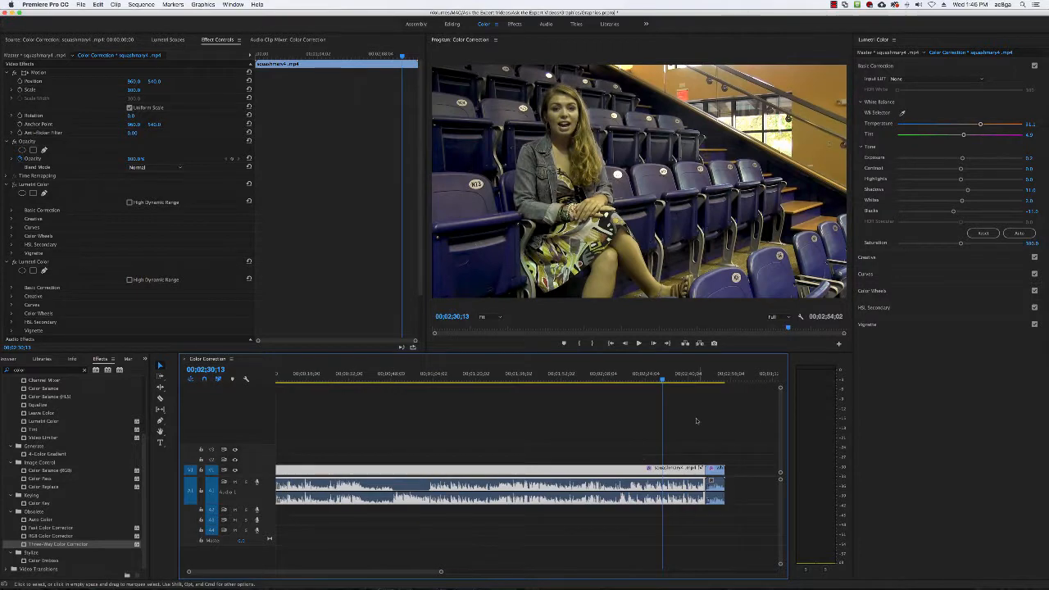
# Step: Compare the corrected squashmary4.mp4 around 00;02;27;01 with the white balance issue clip at 00;02;51;09, and play squashmary4.mp4 back
pyautogui.press('space')
pyautogui.click(716, 374)
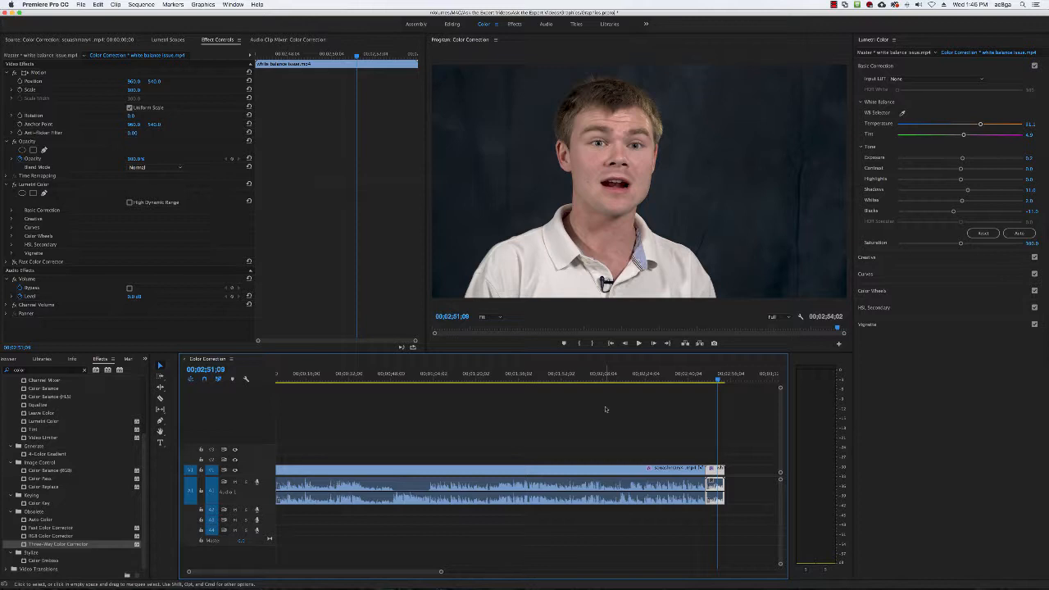
pyautogui.click(653, 379)
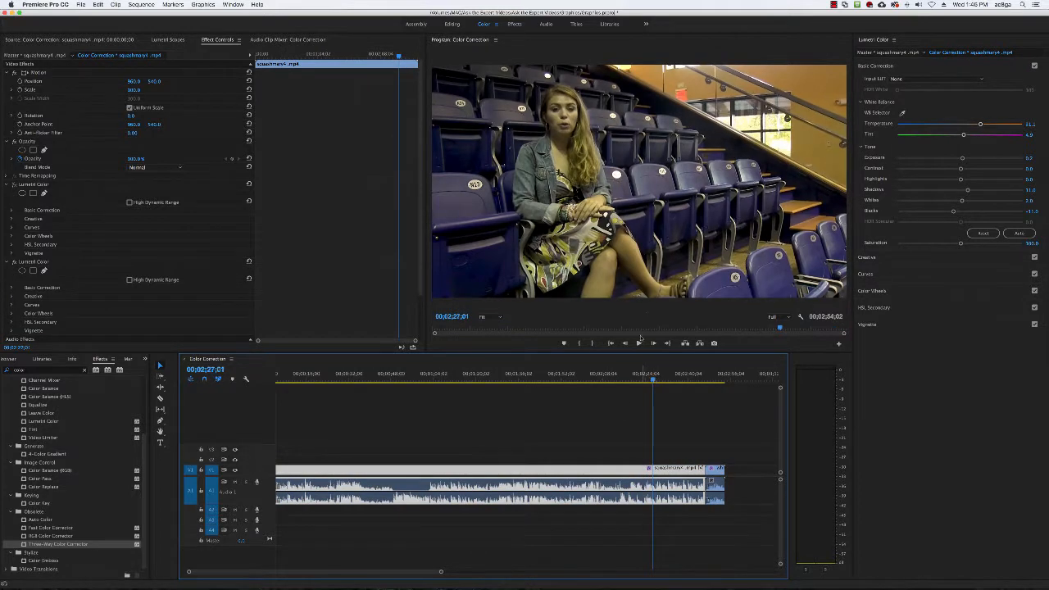
pyautogui.click(718, 378)
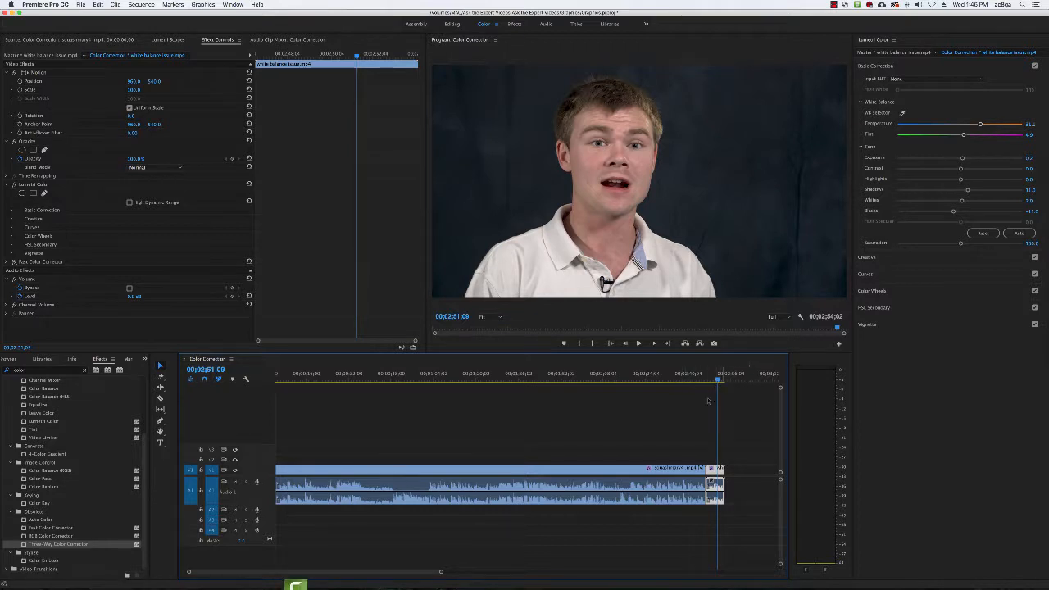
pyautogui.click(653, 379)
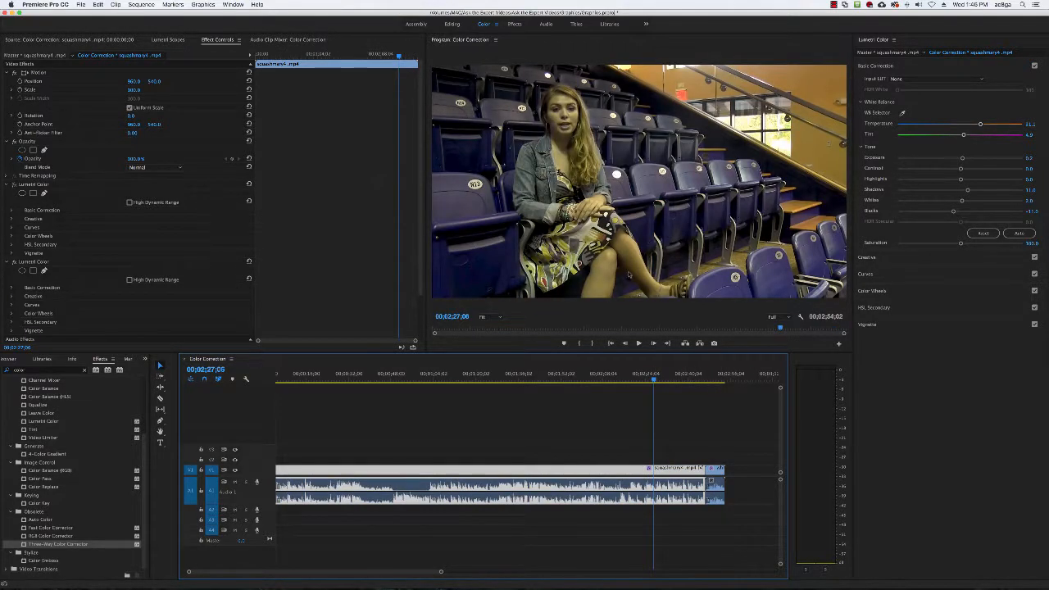
pyautogui.press('space')
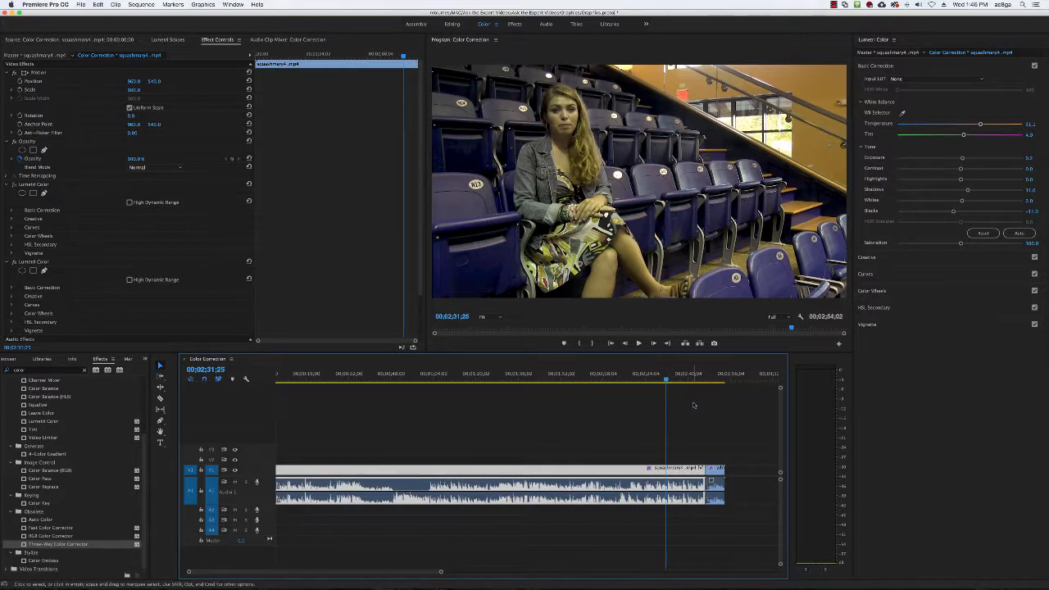
# Step: Place the playhead at 00;02;48;20 in the white balance issue clip and look through its Lumetri sections, including Curves and Vignette, returning to Basic Correction
pyautogui.scroll(1, 693, 405)
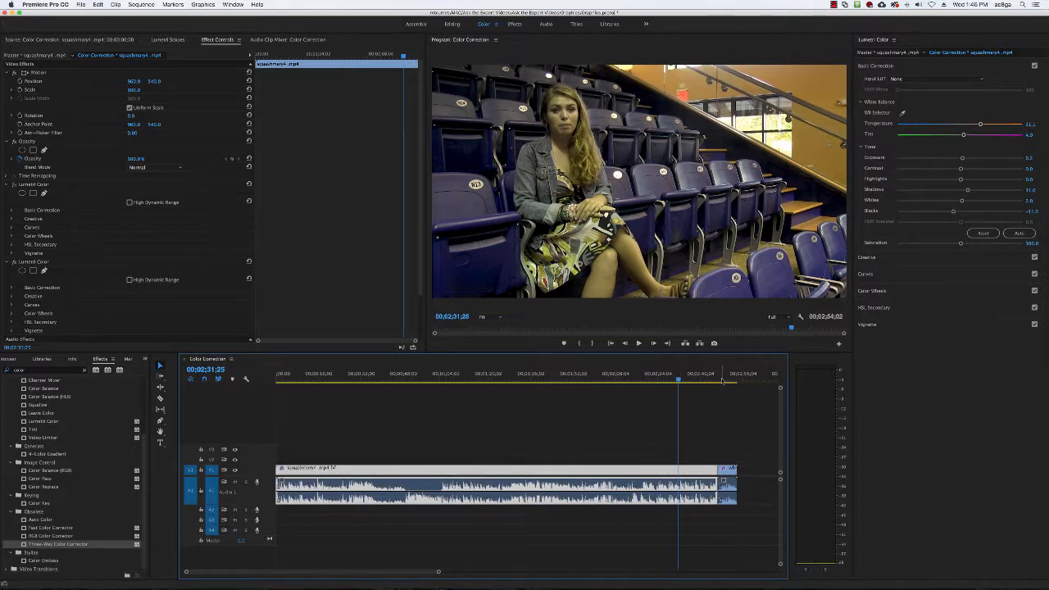
pyautogui.click(722, 381)
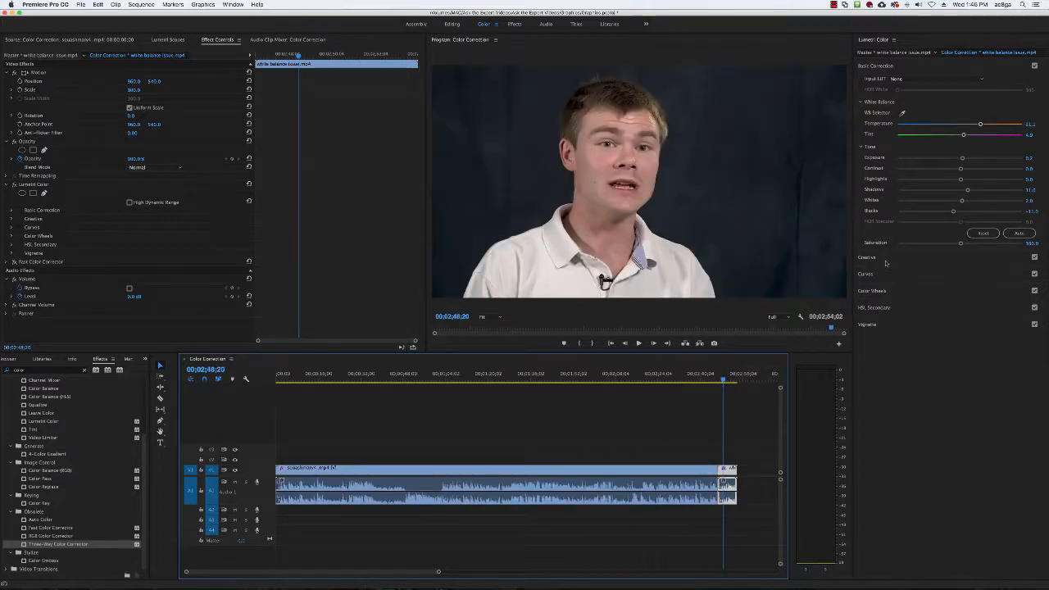
pyautogui.click(886, 261)
pyautogui.click(878, 339)
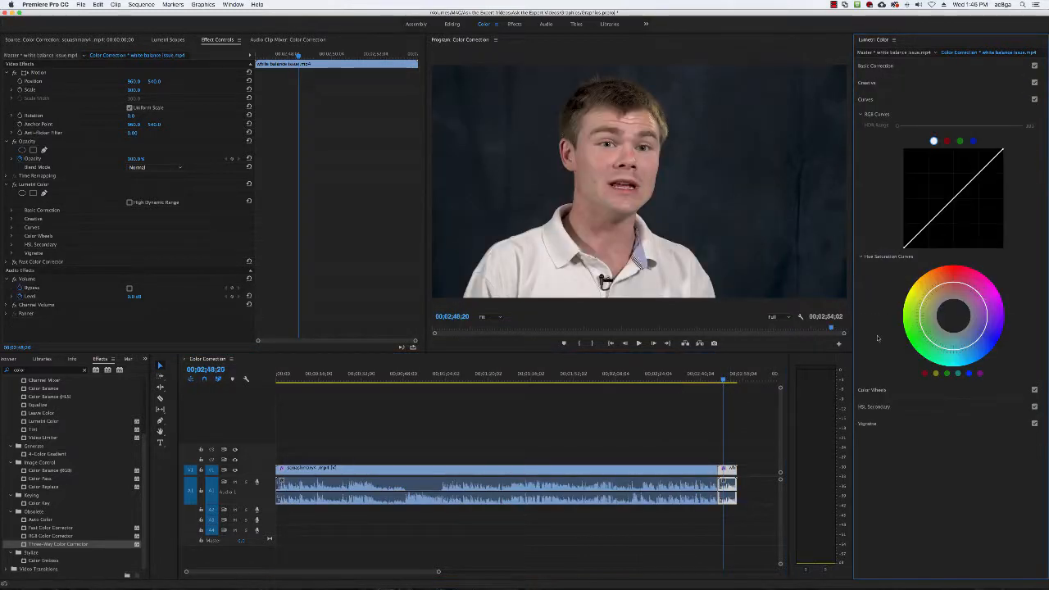
pyautogui.click(876, 390)
pyautogui.click(874, 263)
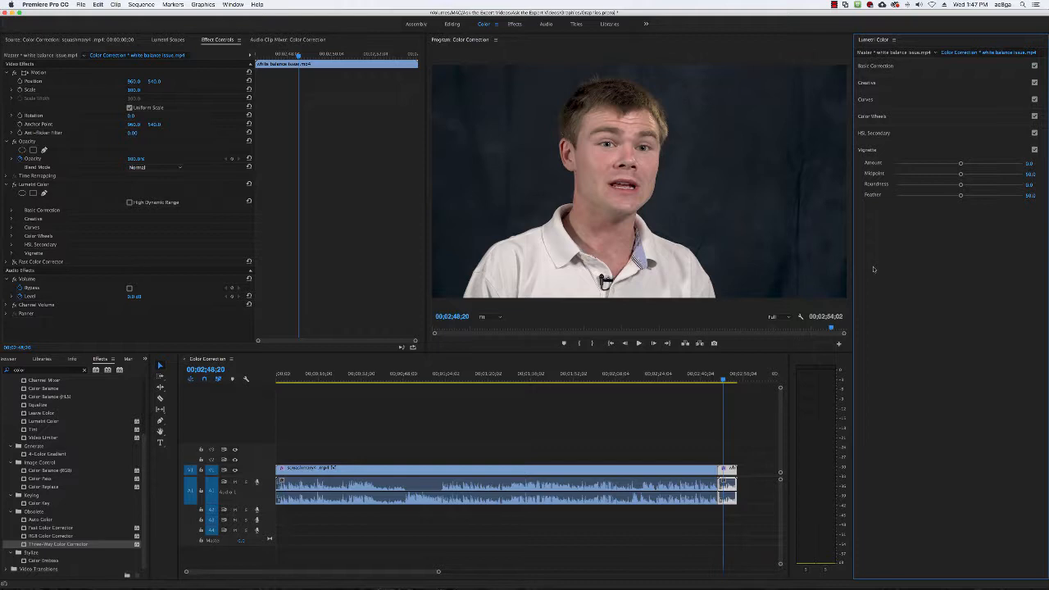
pyautogui.click(874, 65)
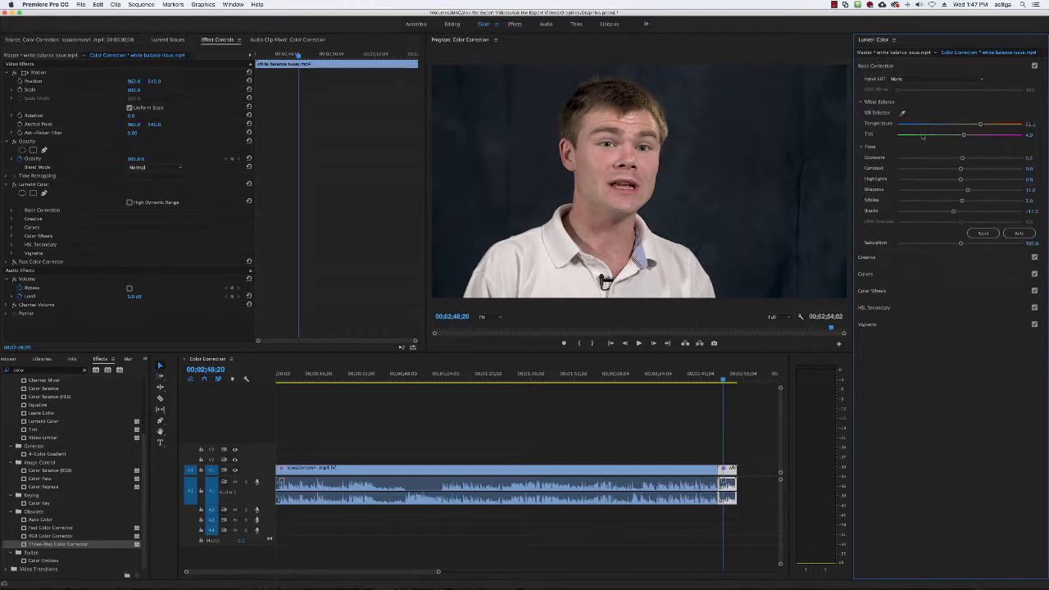
pyautogui.click(835, 5)
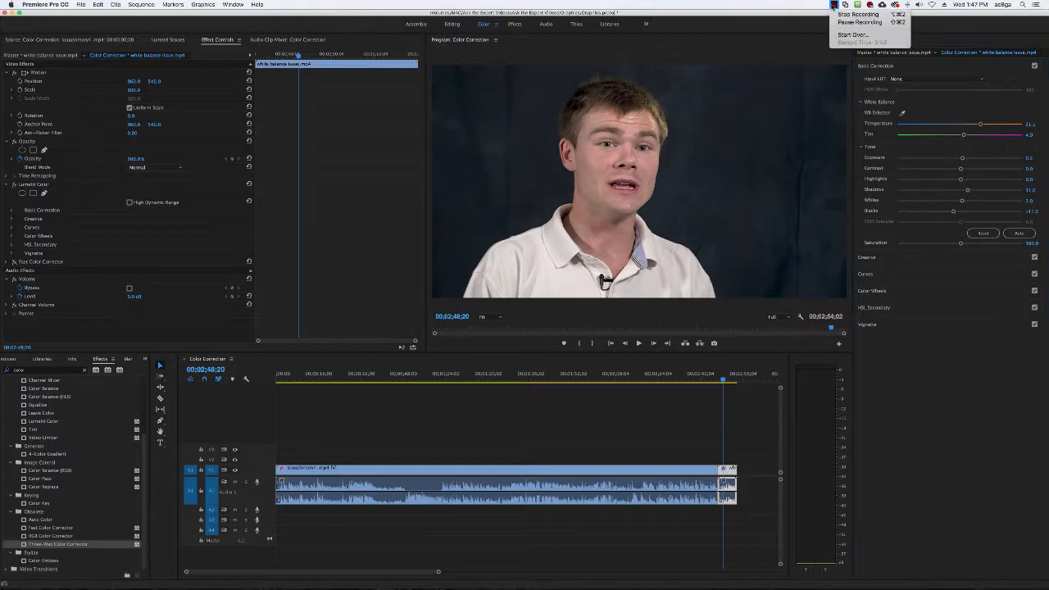